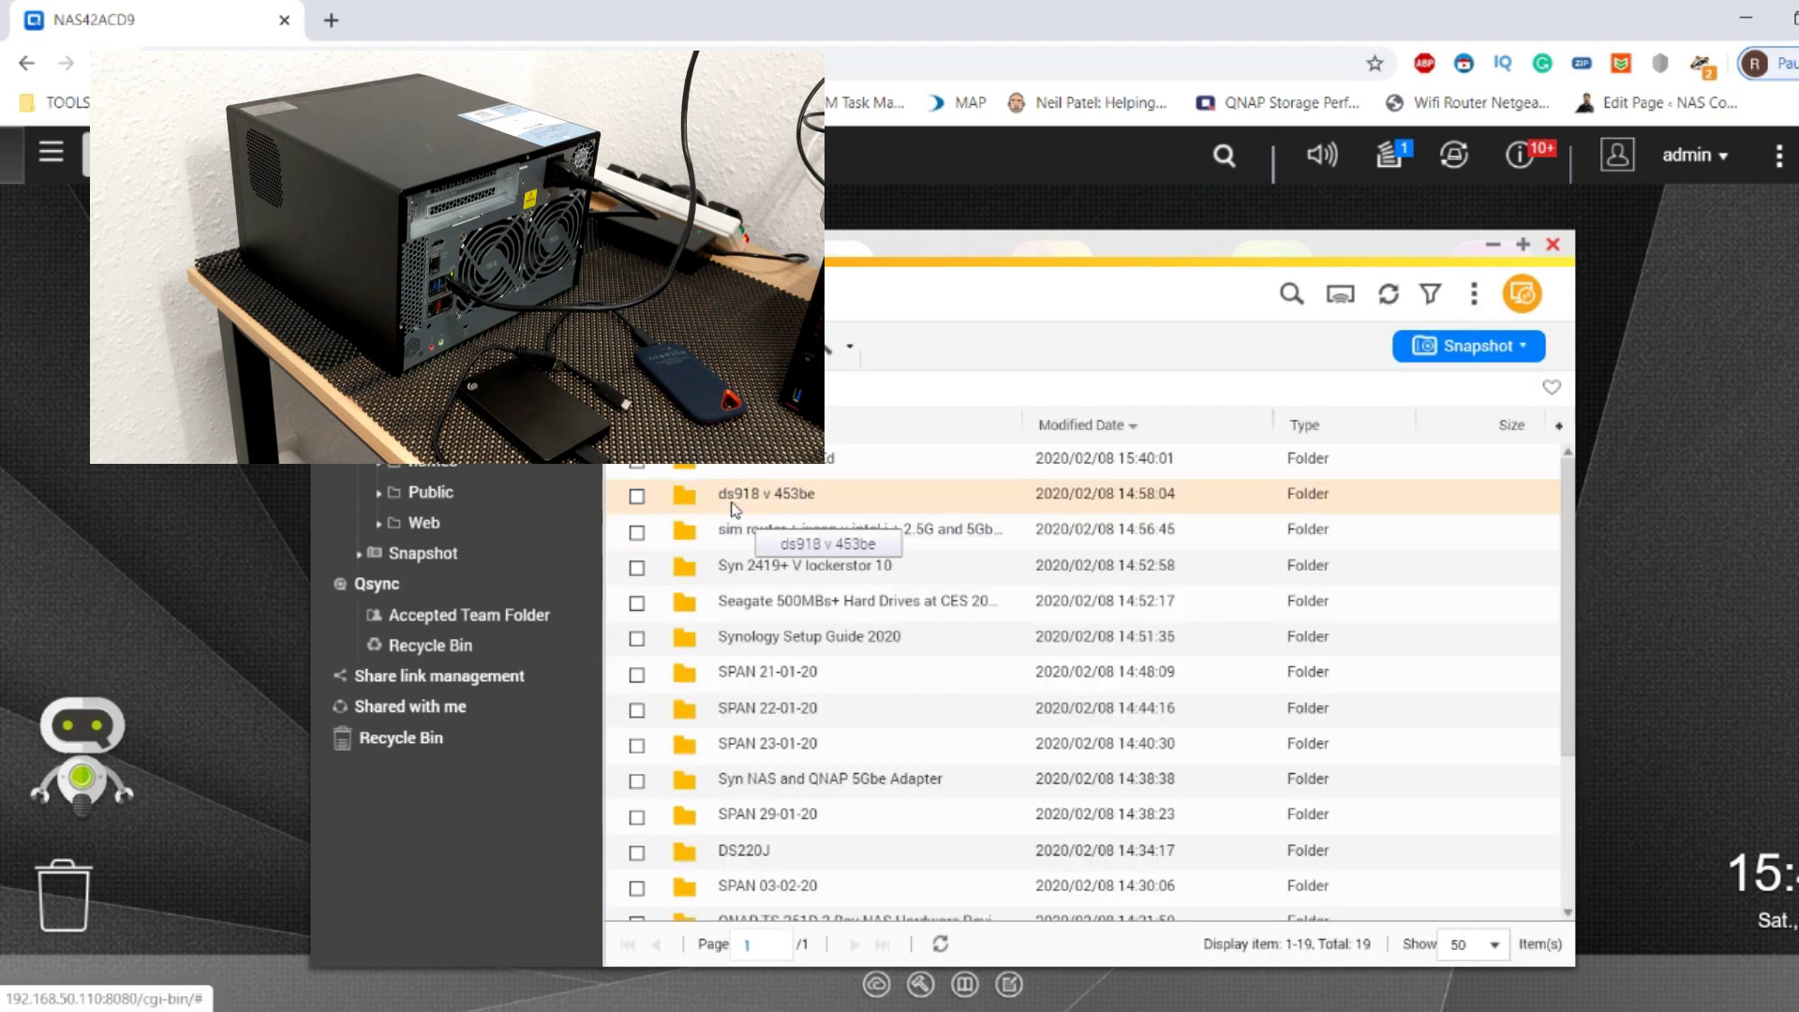
Check the combined size of all 19 home folders: 95.2 GB in 537 files
{"action": "left_click", "coordinate": [1450, 534]}
{"action": "key", "text": "ctrl+a"}
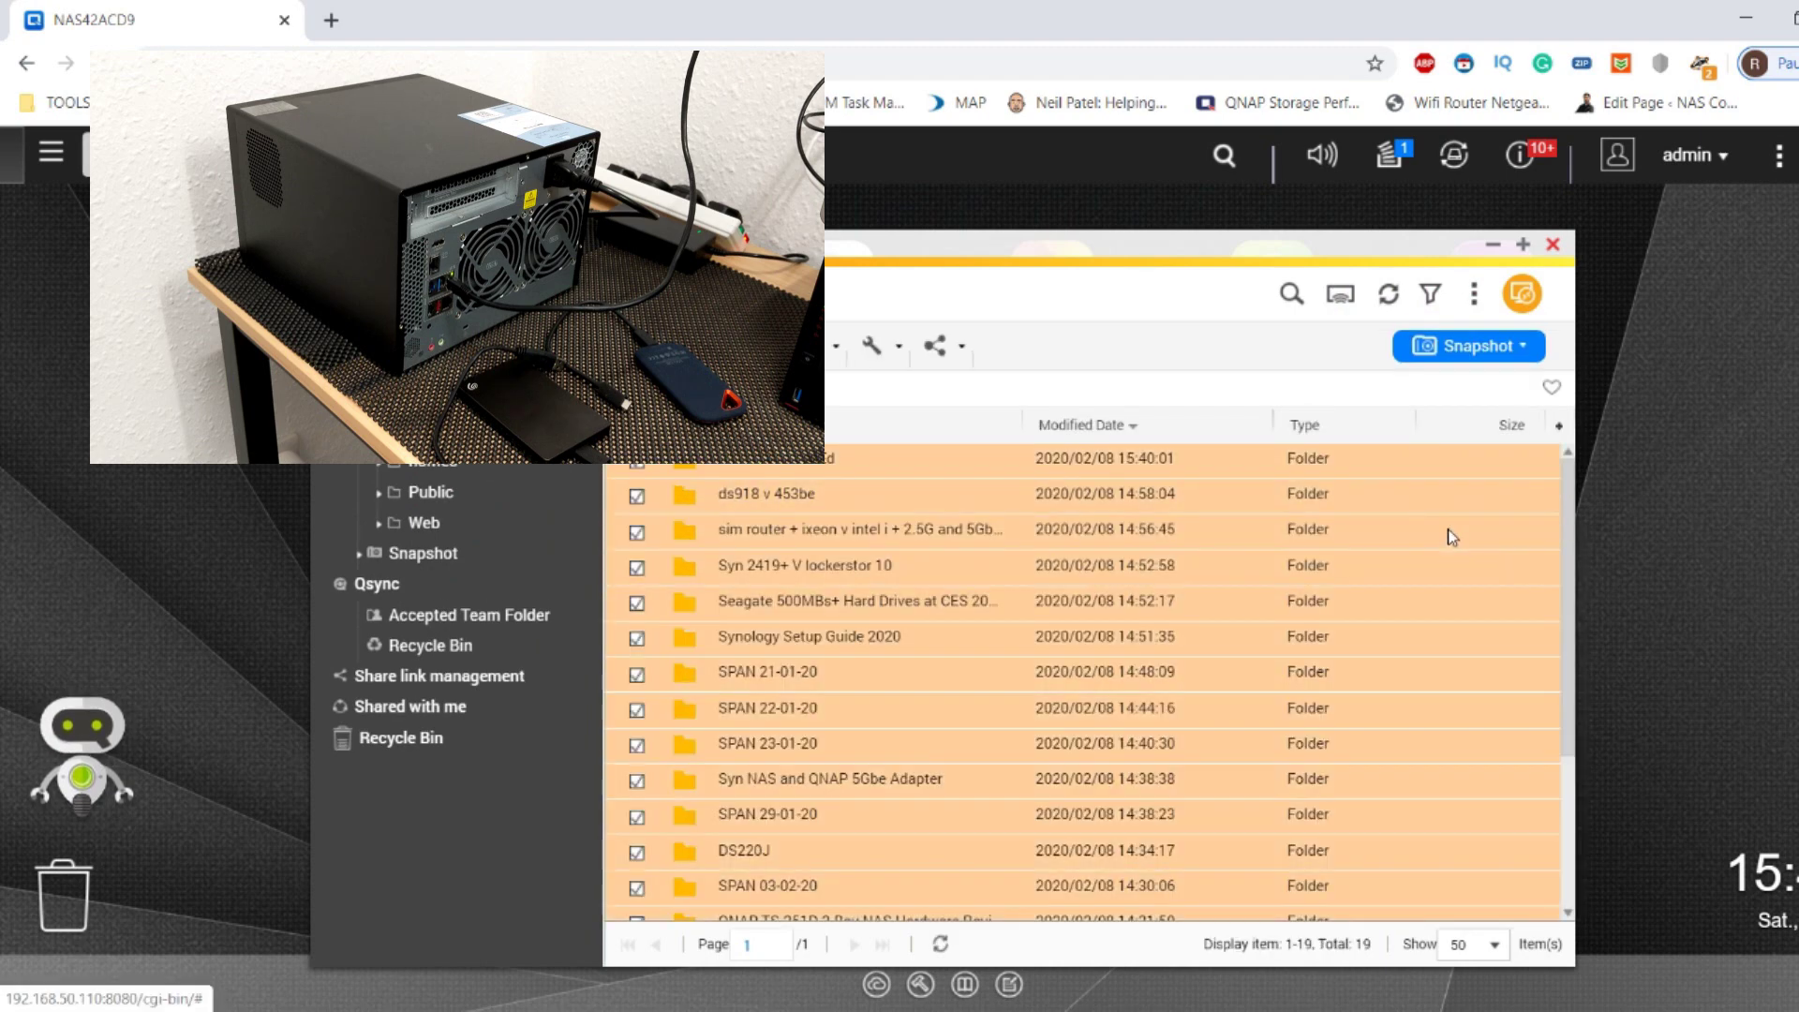
{"action": "right_click", "coordinate": [1454, 537]}
{"action": "left_click", "coordinate": [1396, 581]}
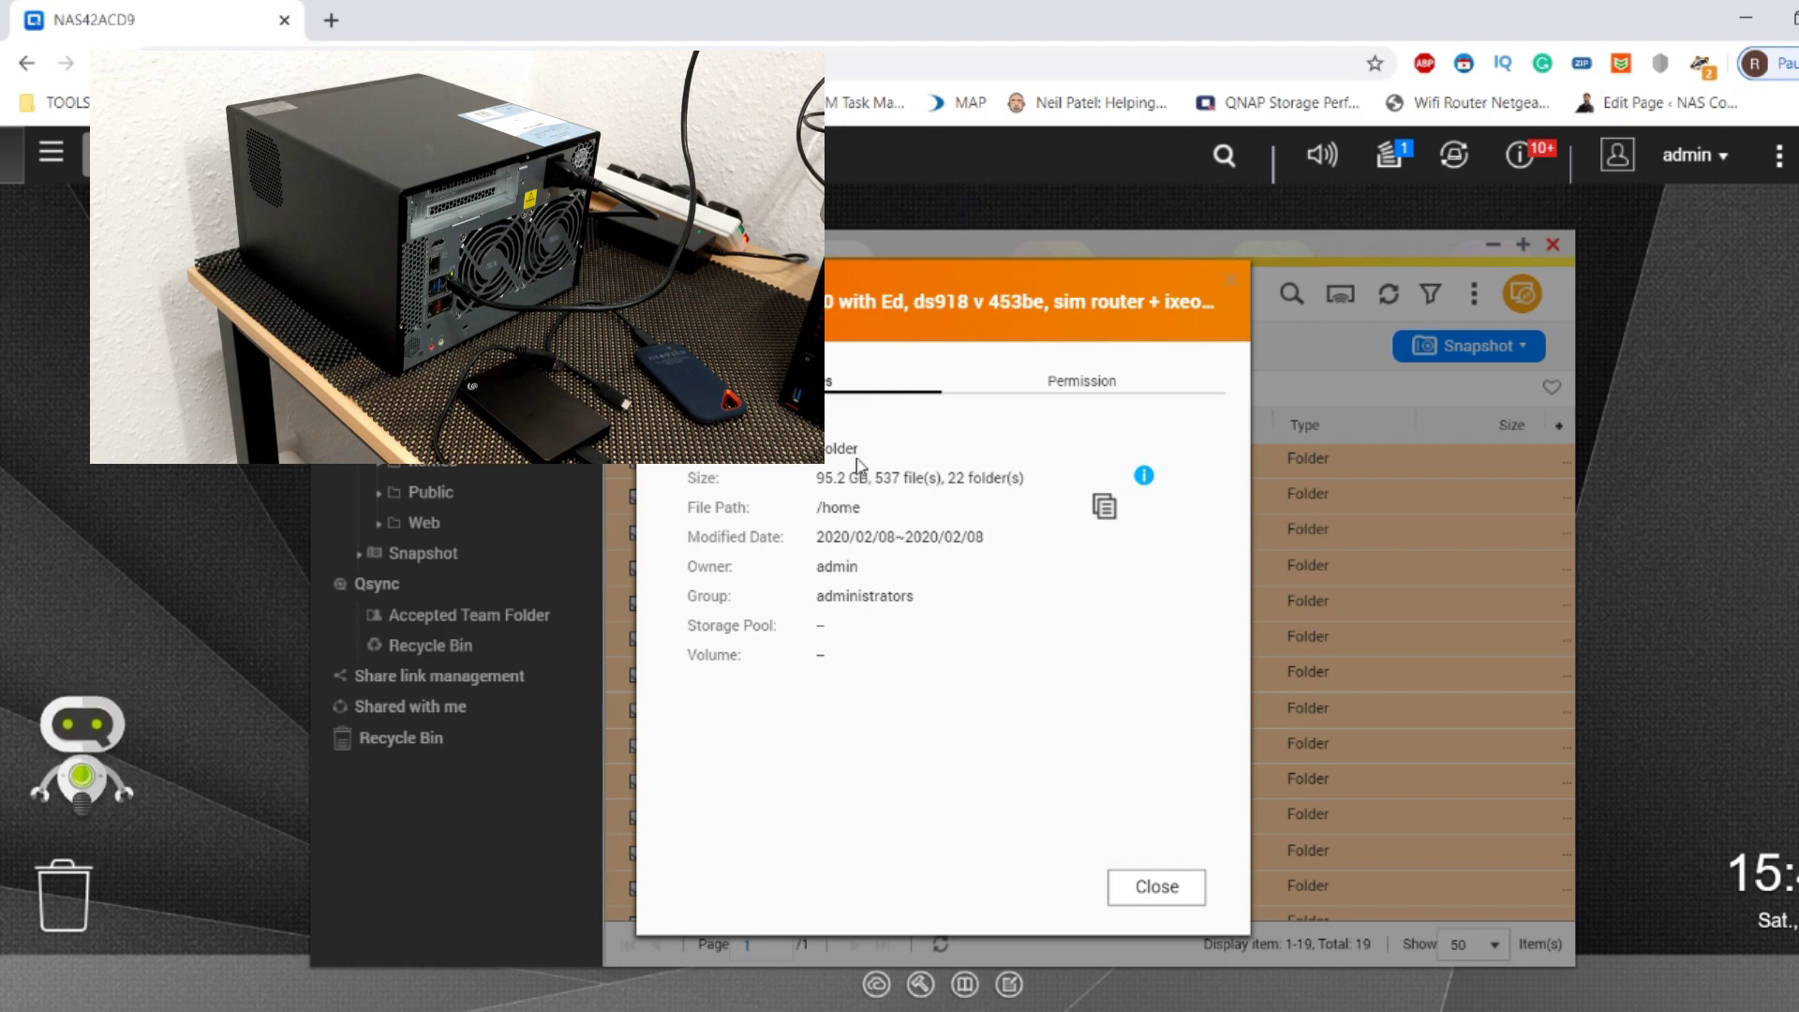
{"action": "left_click", "coordinate": [1163, 890]}
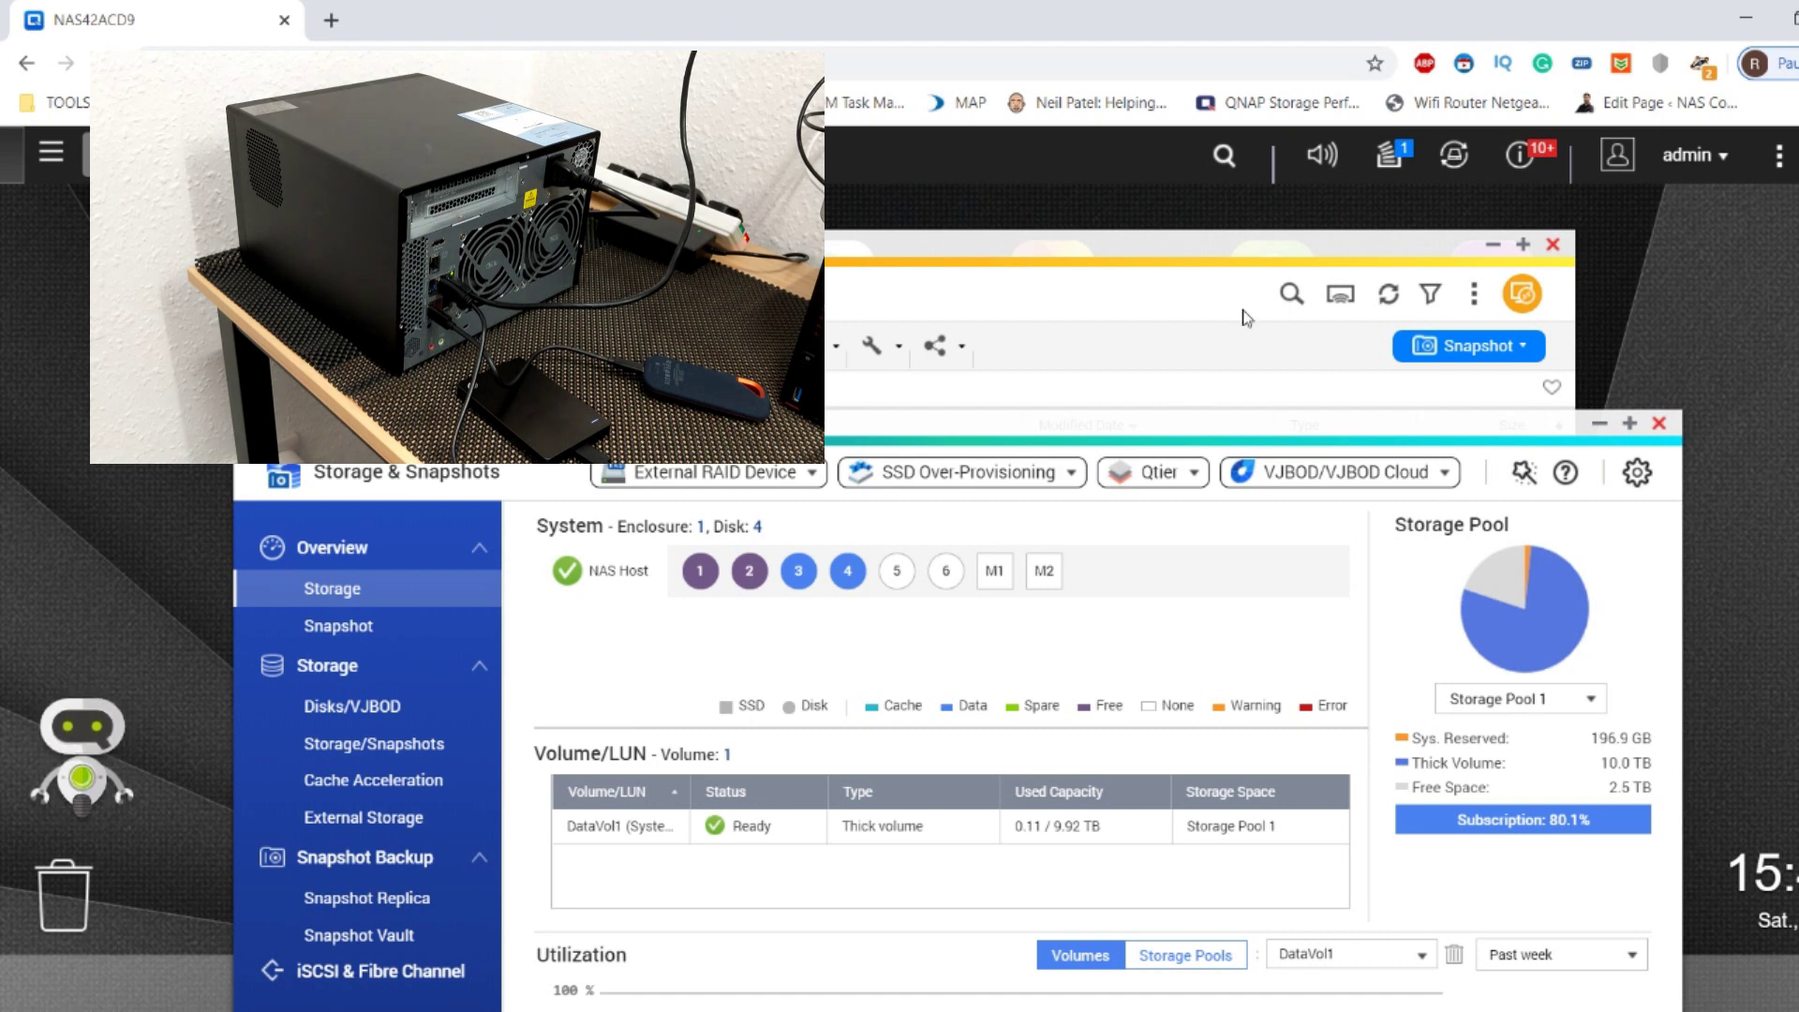
Close Storage & Snapshots and File Station, then dismiss the SanDisk and Seagate device prompts
{"action": "left_click", "coordinate": [1659, 425]}
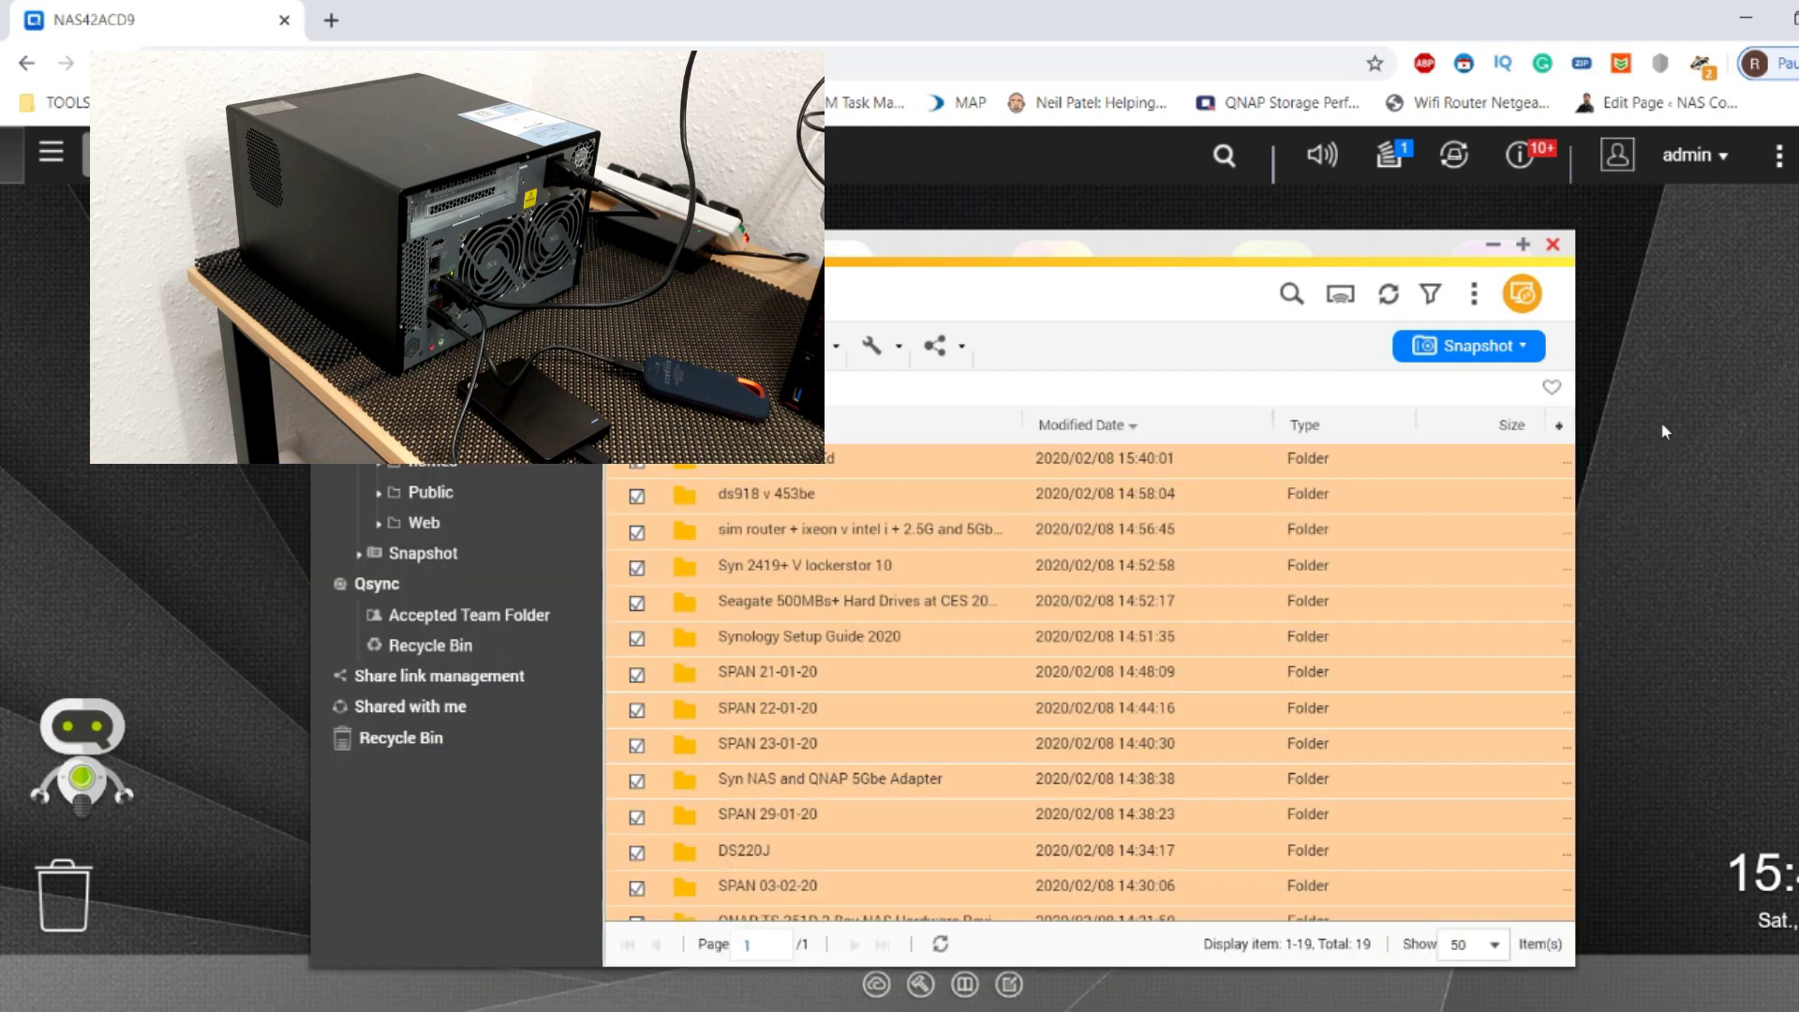
{"action": "left_click", "coordinate": [1552, 246]}
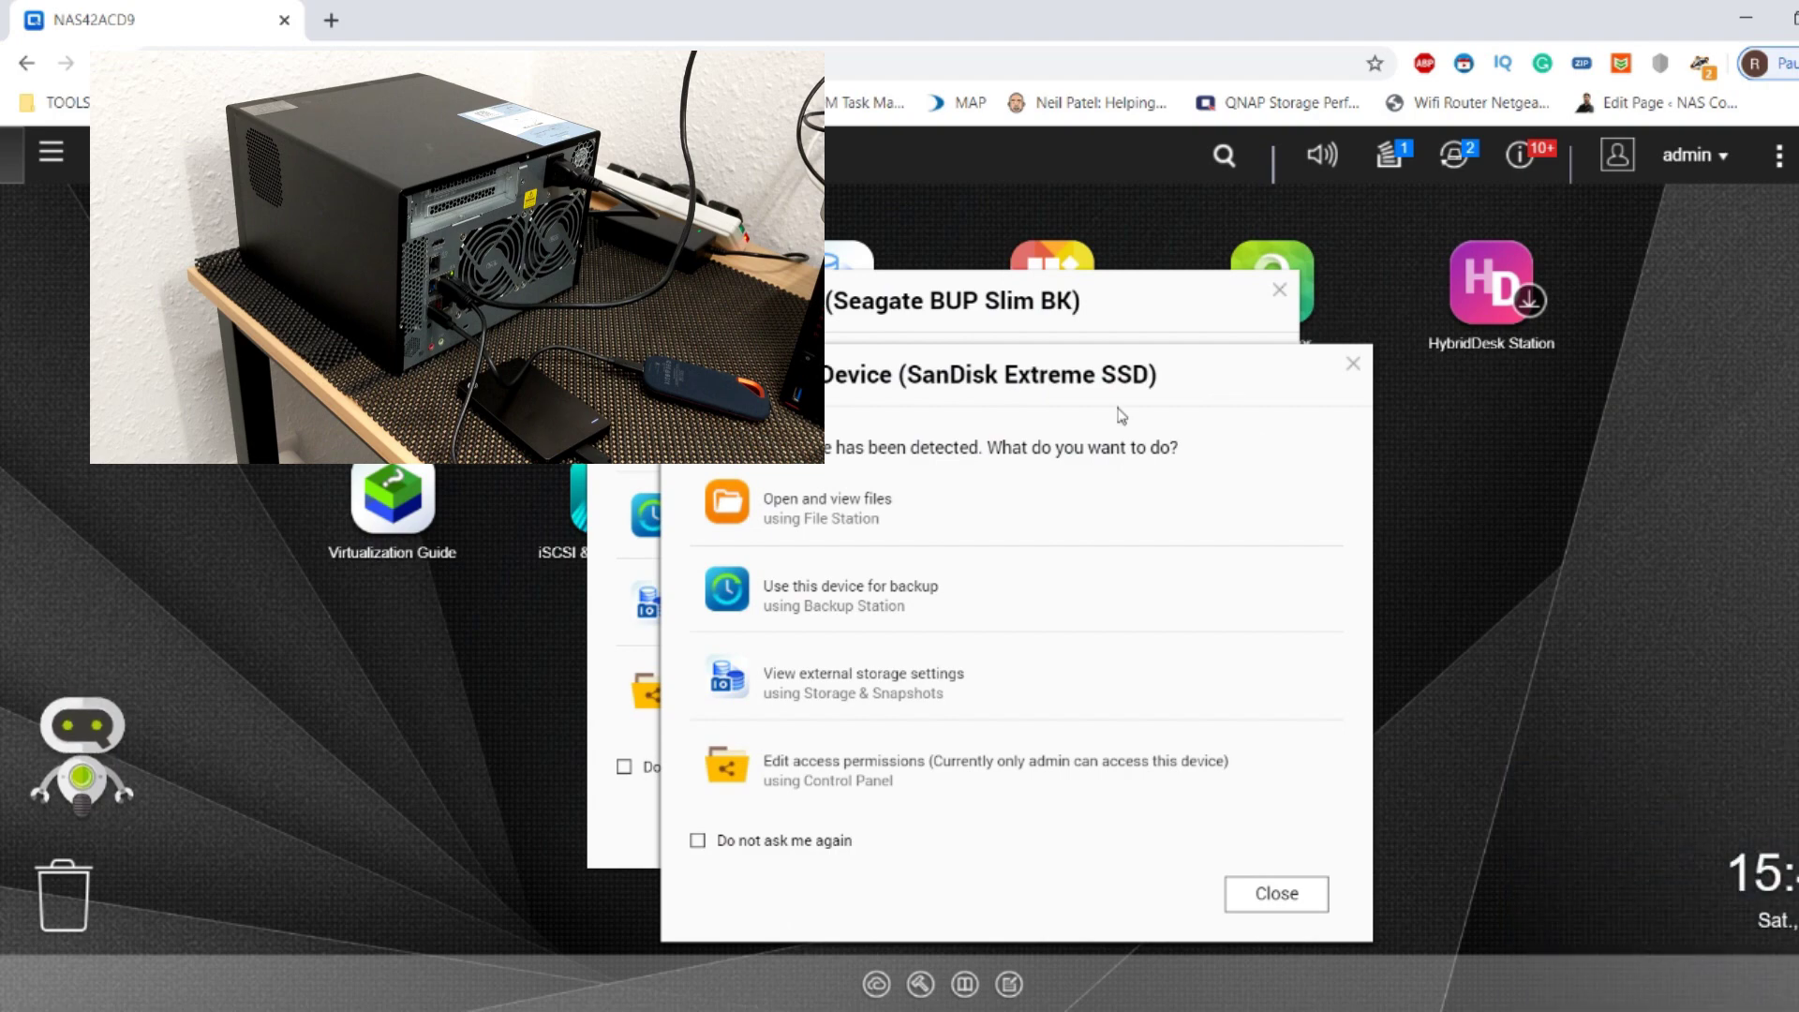
{"action": "left_click_drag", "start_coordinate": [963, 375], "coordinate": [1250, 338]}
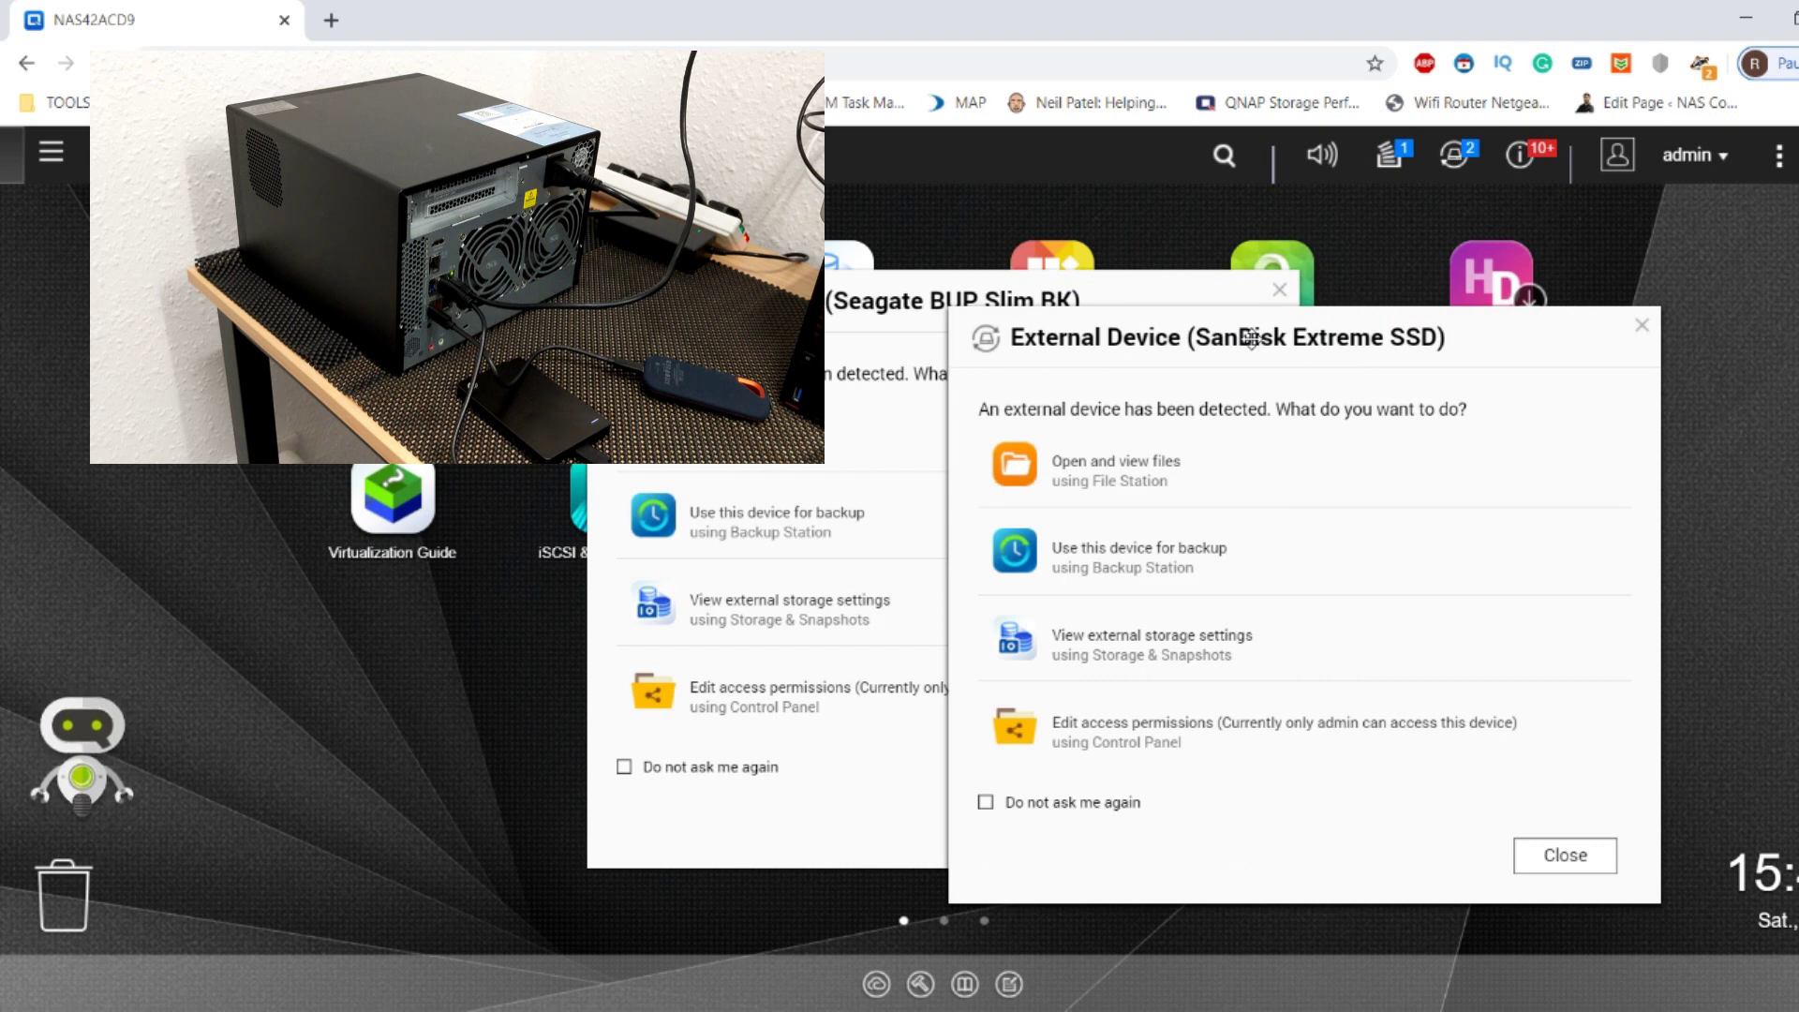
{"action": "left_click", "coordinate": [1641, 330]}
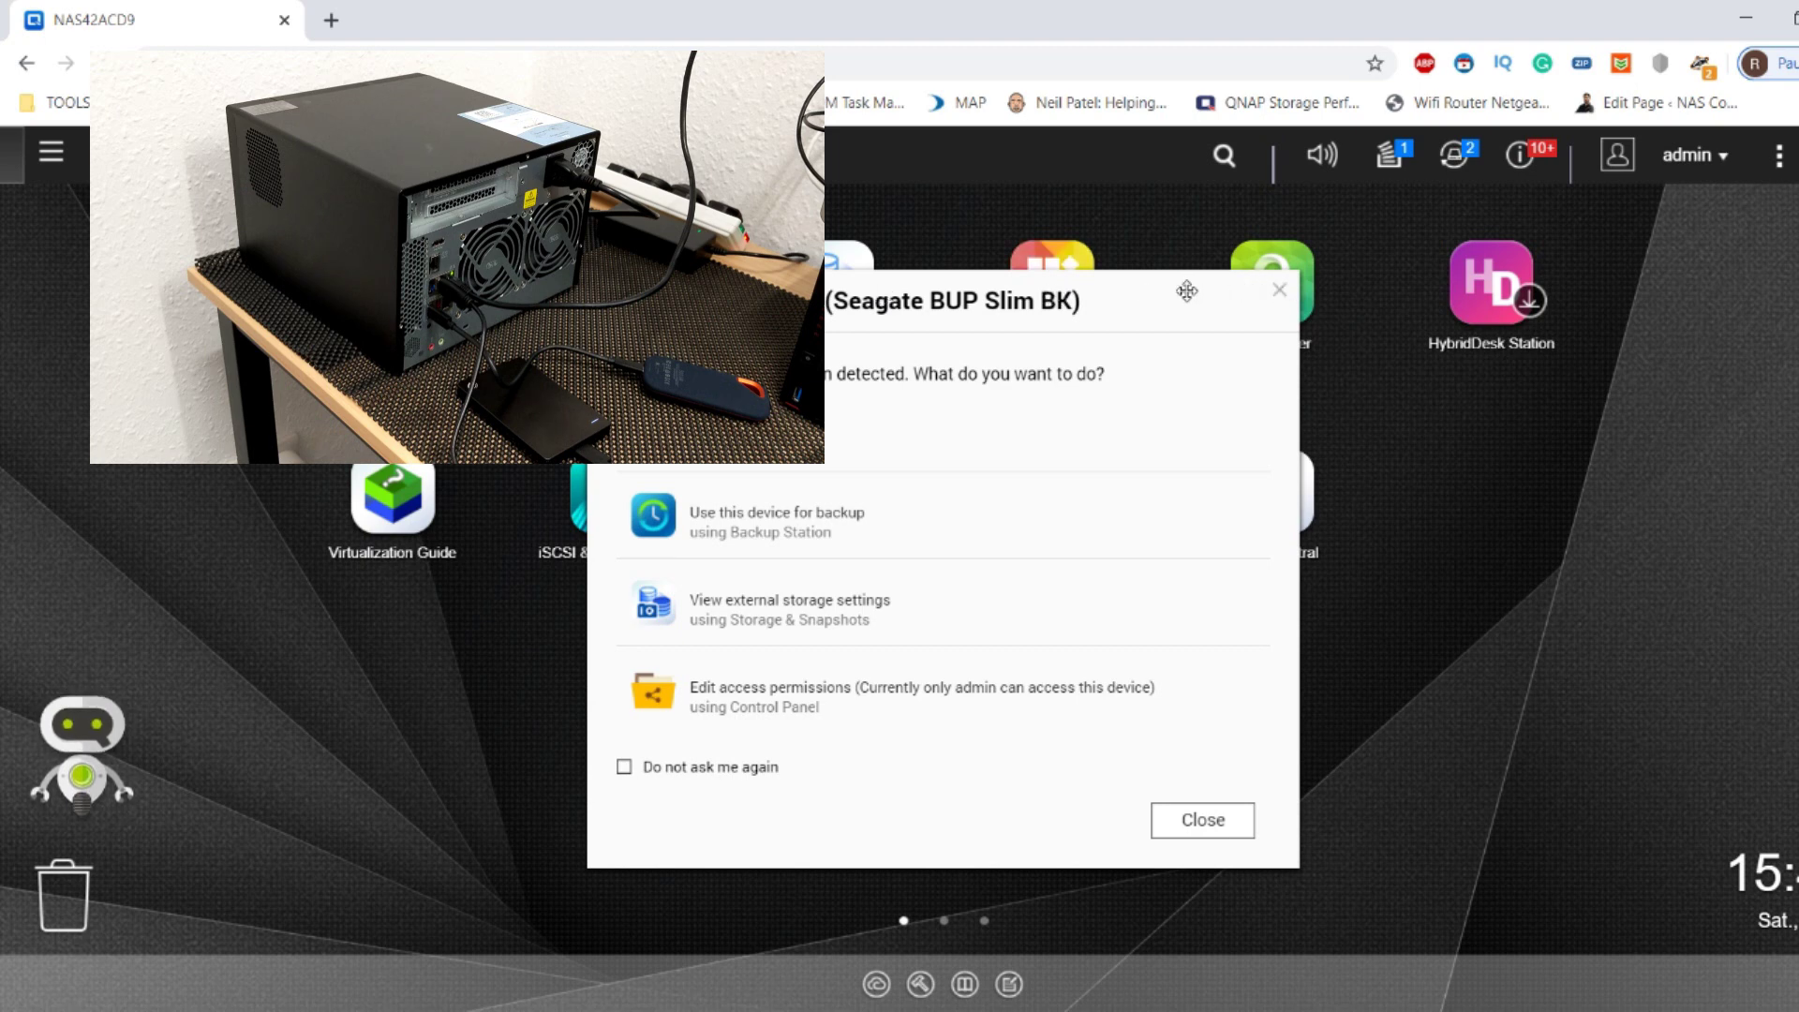
{"action": "left_click", "coordinate": [1281, 293]}
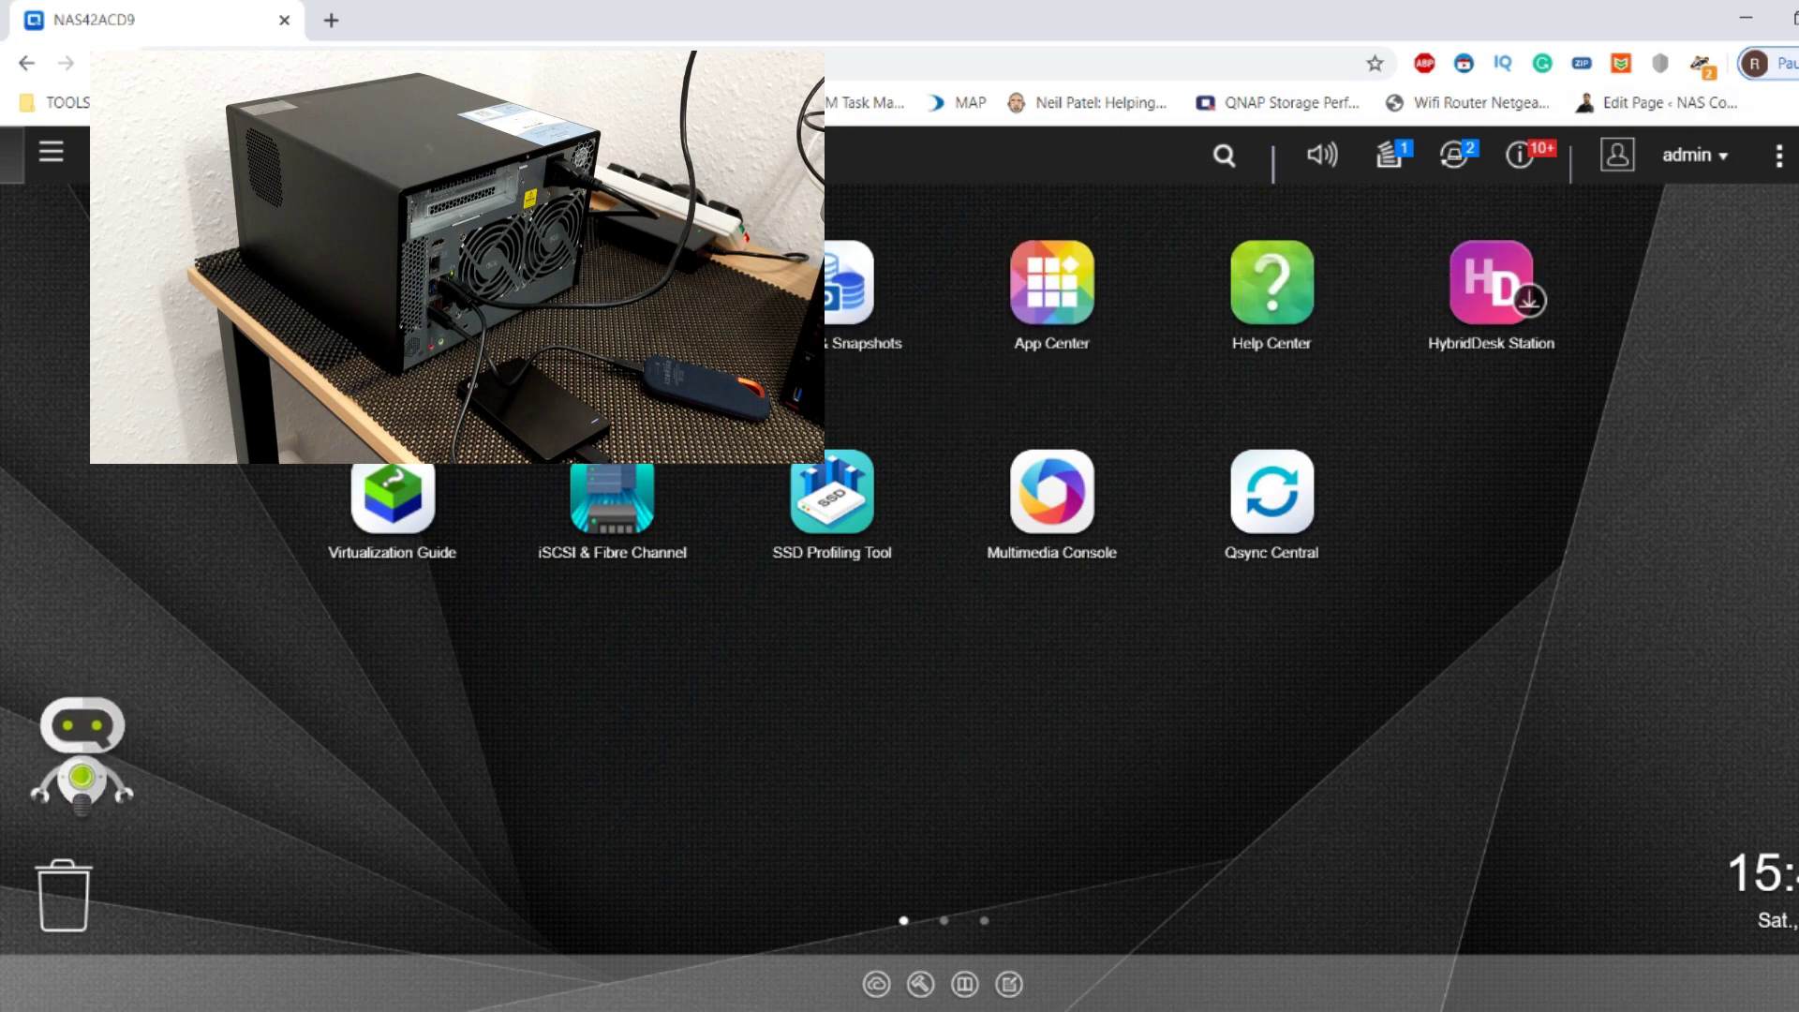
Reopen File Station, decline the exFAT licence offer, and copy all 19 home folders
{"action": "left_click", "coordinate": [612, 281]}
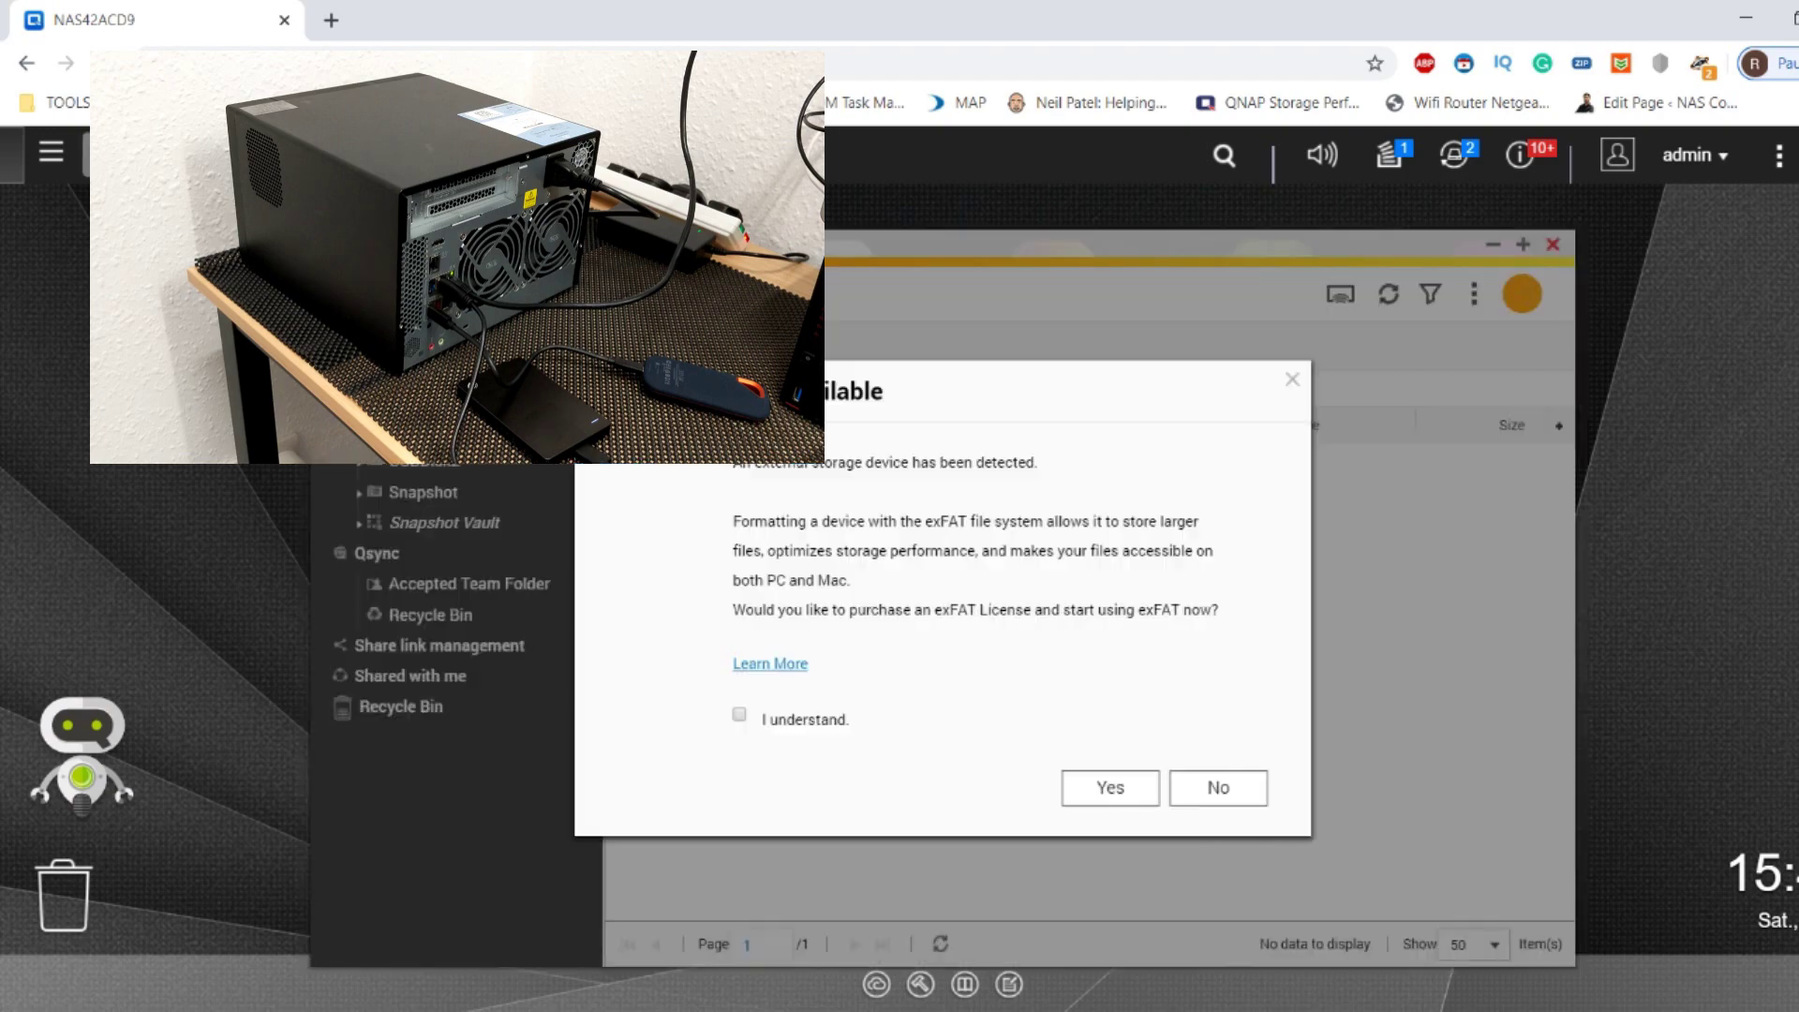
{"action": "left_click", "coordinate": [1230, 788]}
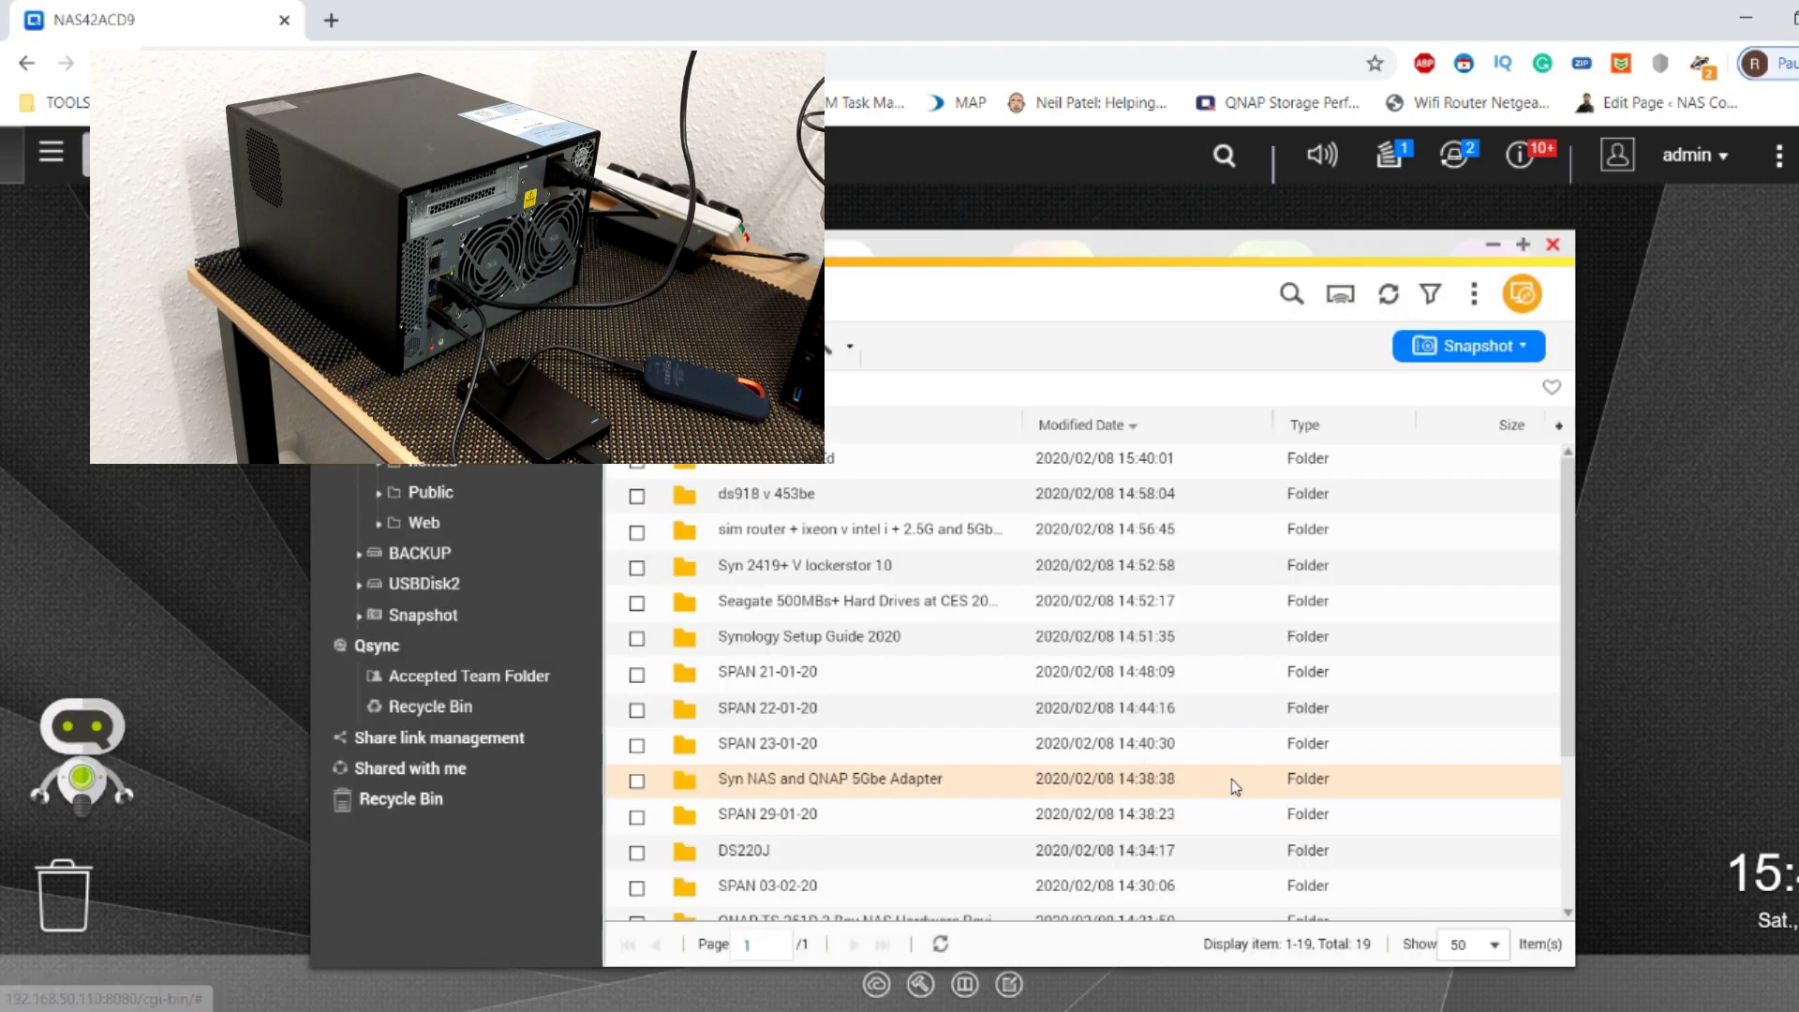
{"action": "left_click", "coordinate": [1477, 568]}
{"action": "key", "text": "ctrl+a"}
{"action": "right_click", "coordinate": [1344, 539]}
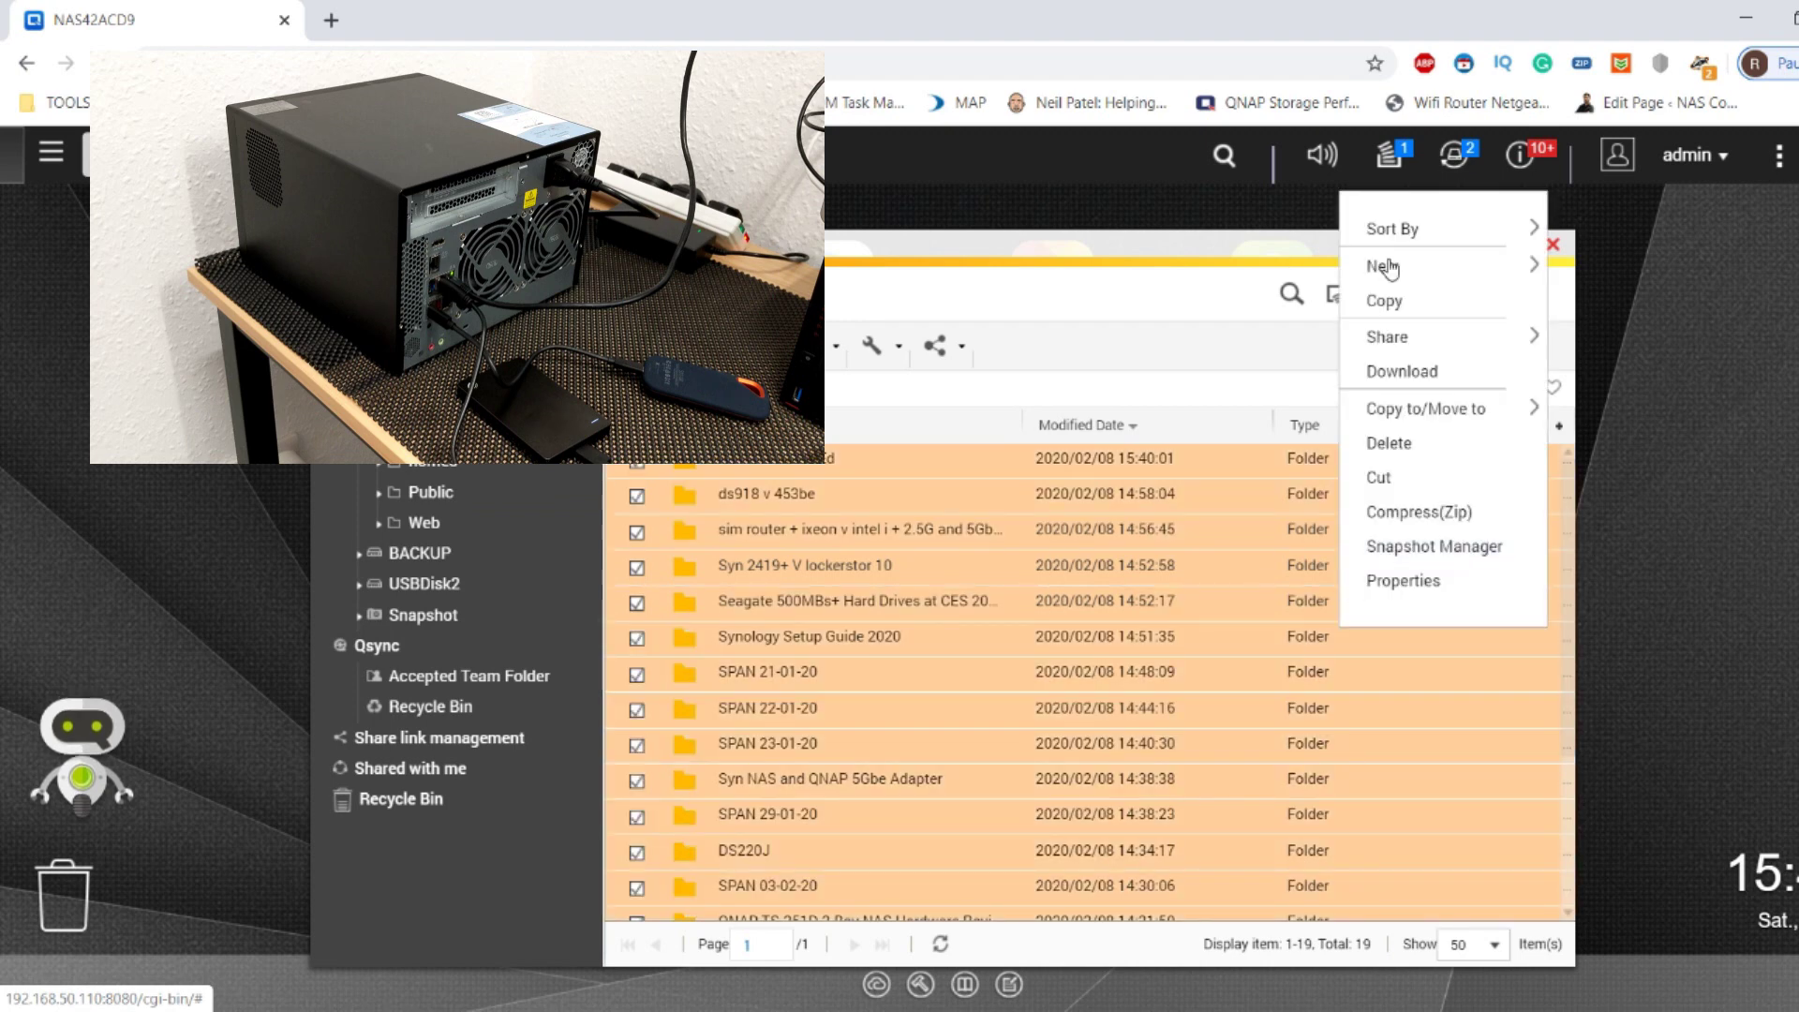
{"action": "left_click", "coordinate": [1394, 310]}
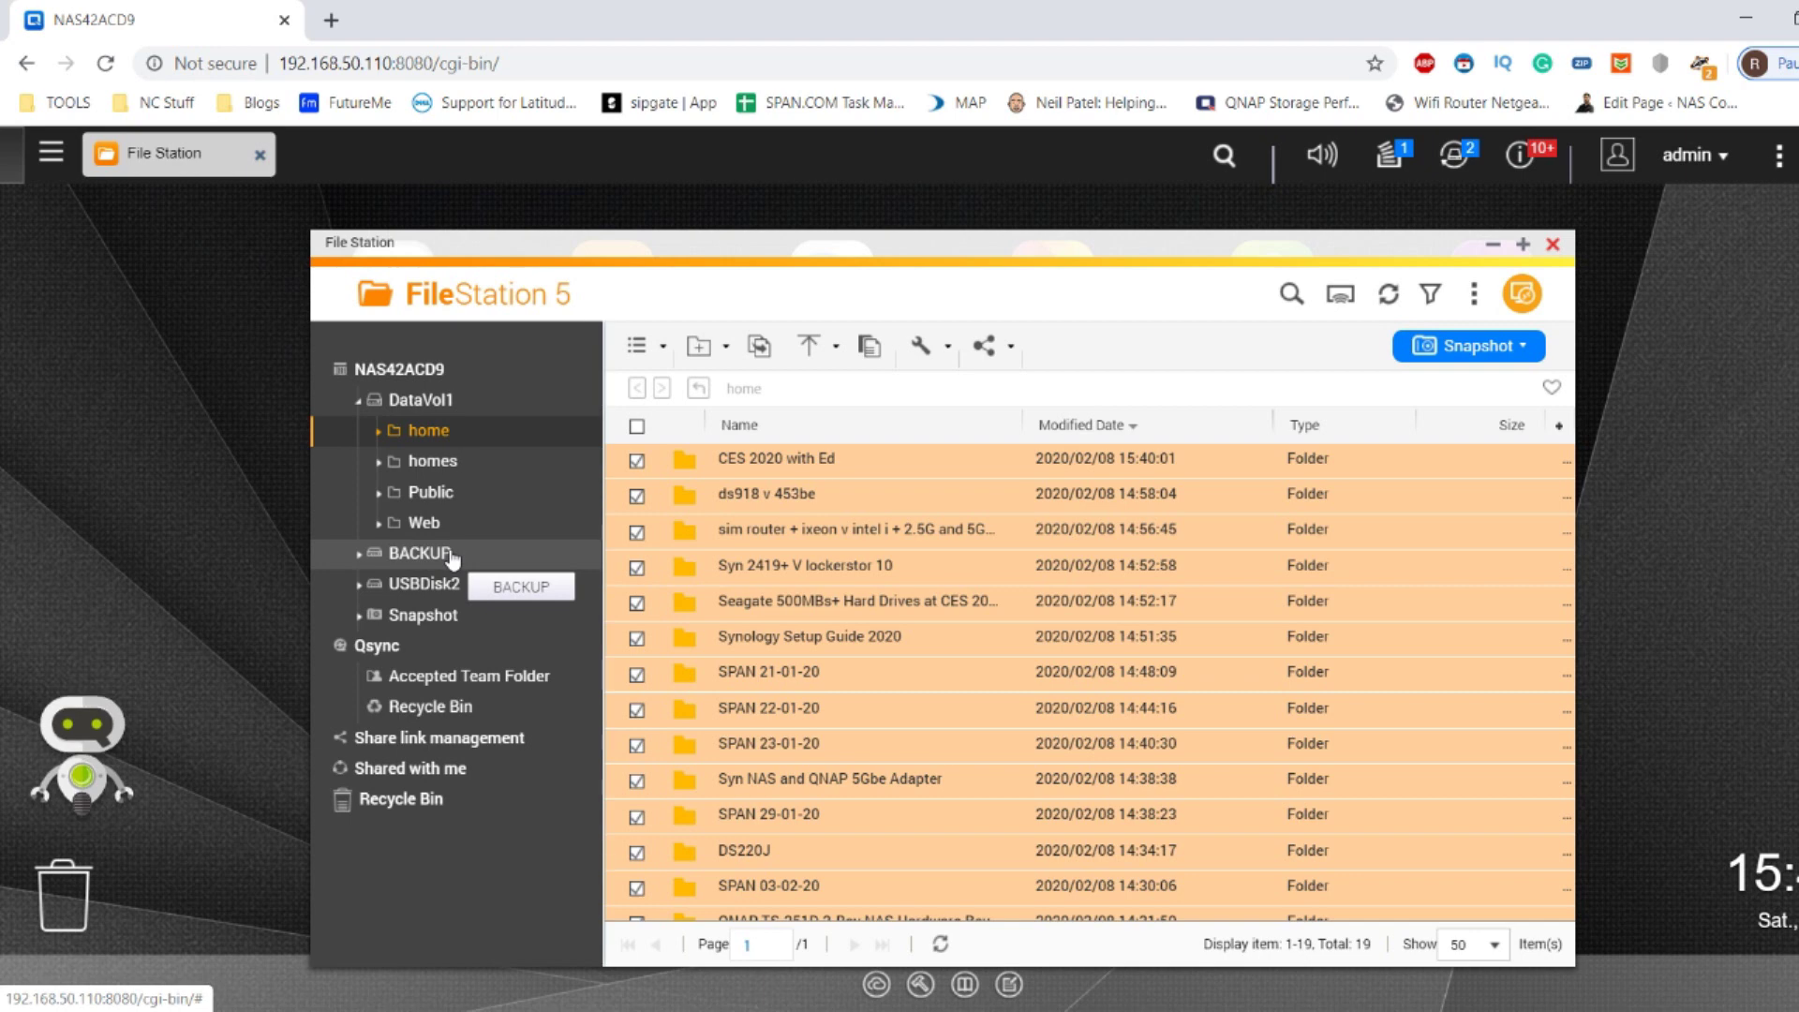
Paste the 19 copied folders into the BACKUP drive with default duplicate handling
{"action": "left_click", "coordinate": [452, 554]}
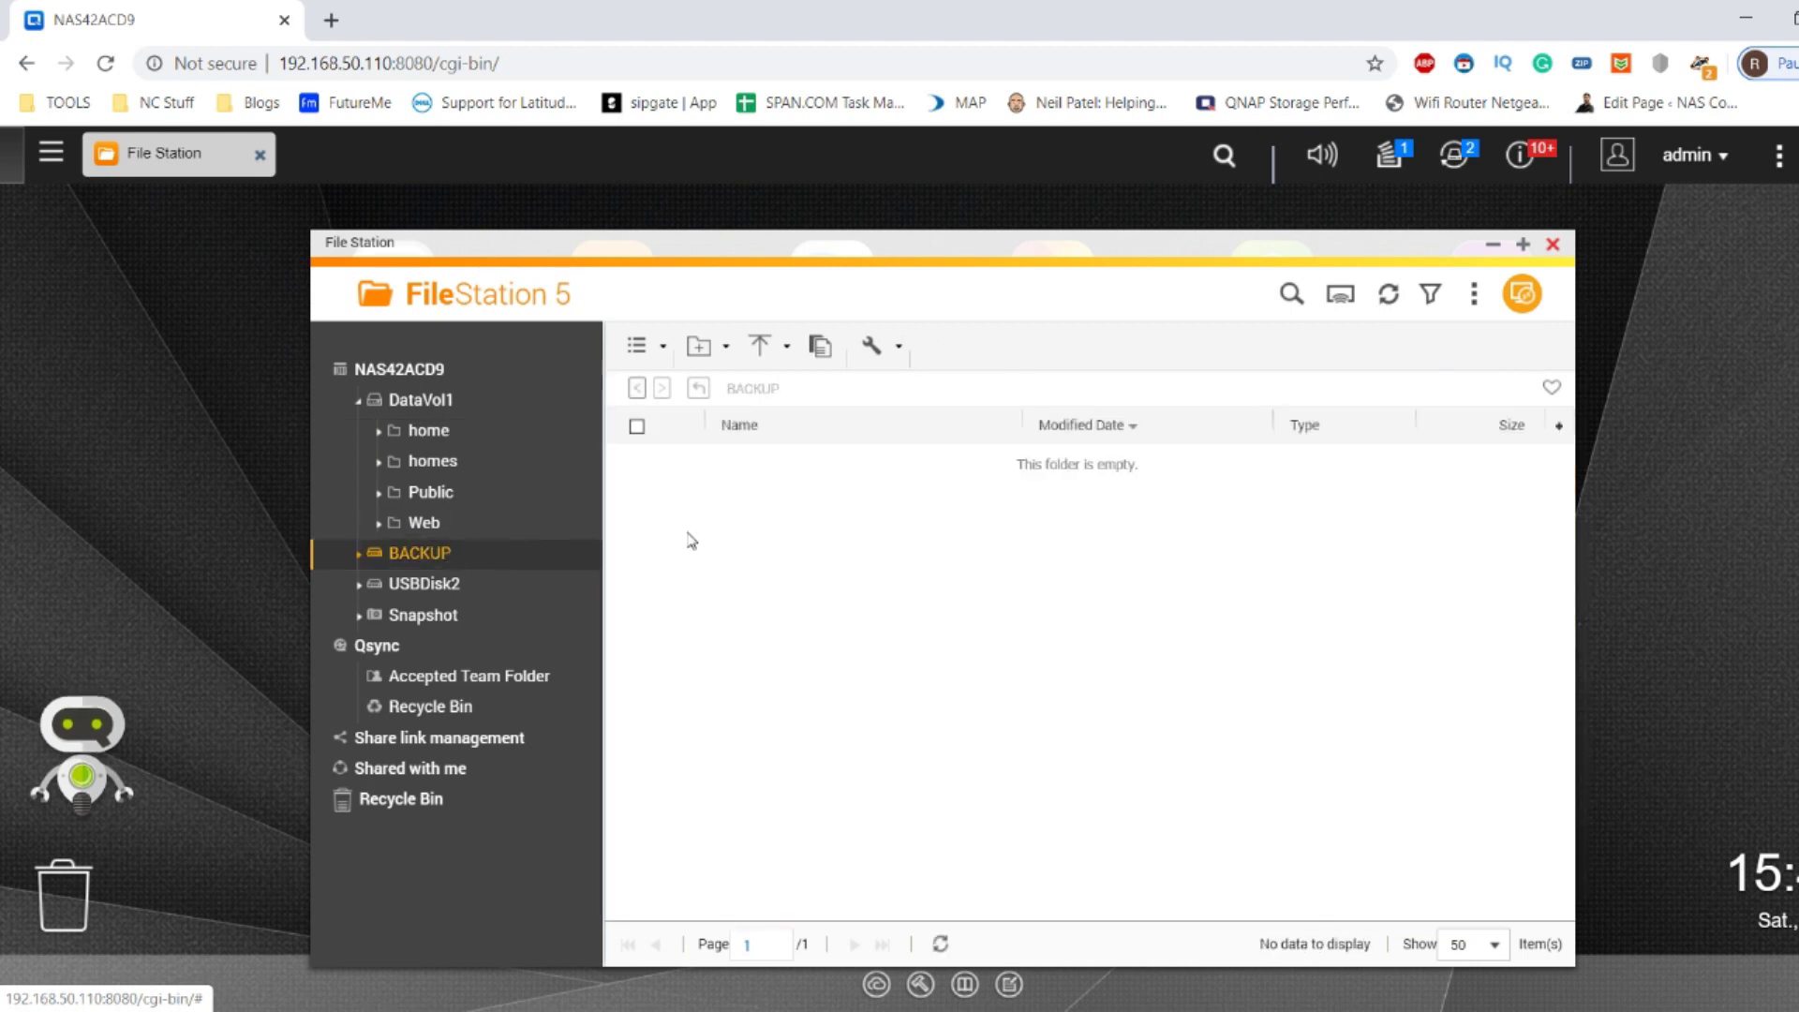
{"action": "right_click", "coordinate": [852, 634]}
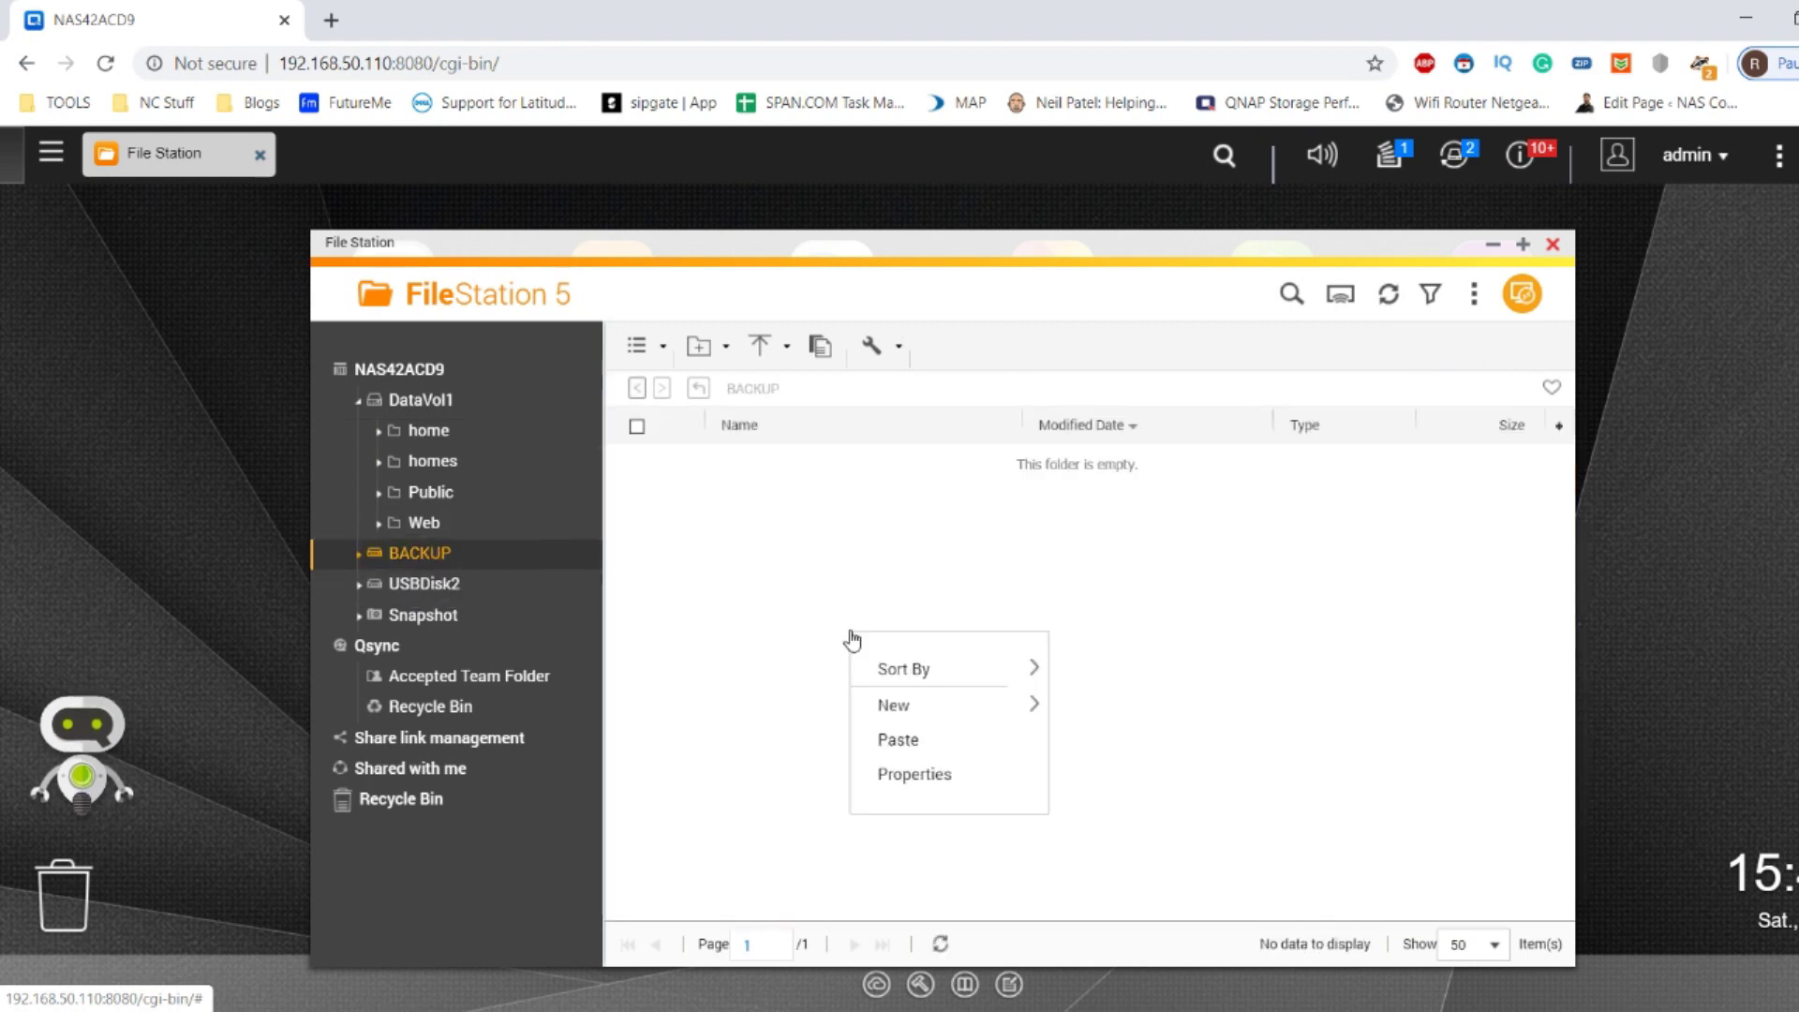
{"action": "left_click", "coordinate": [907, 737]}
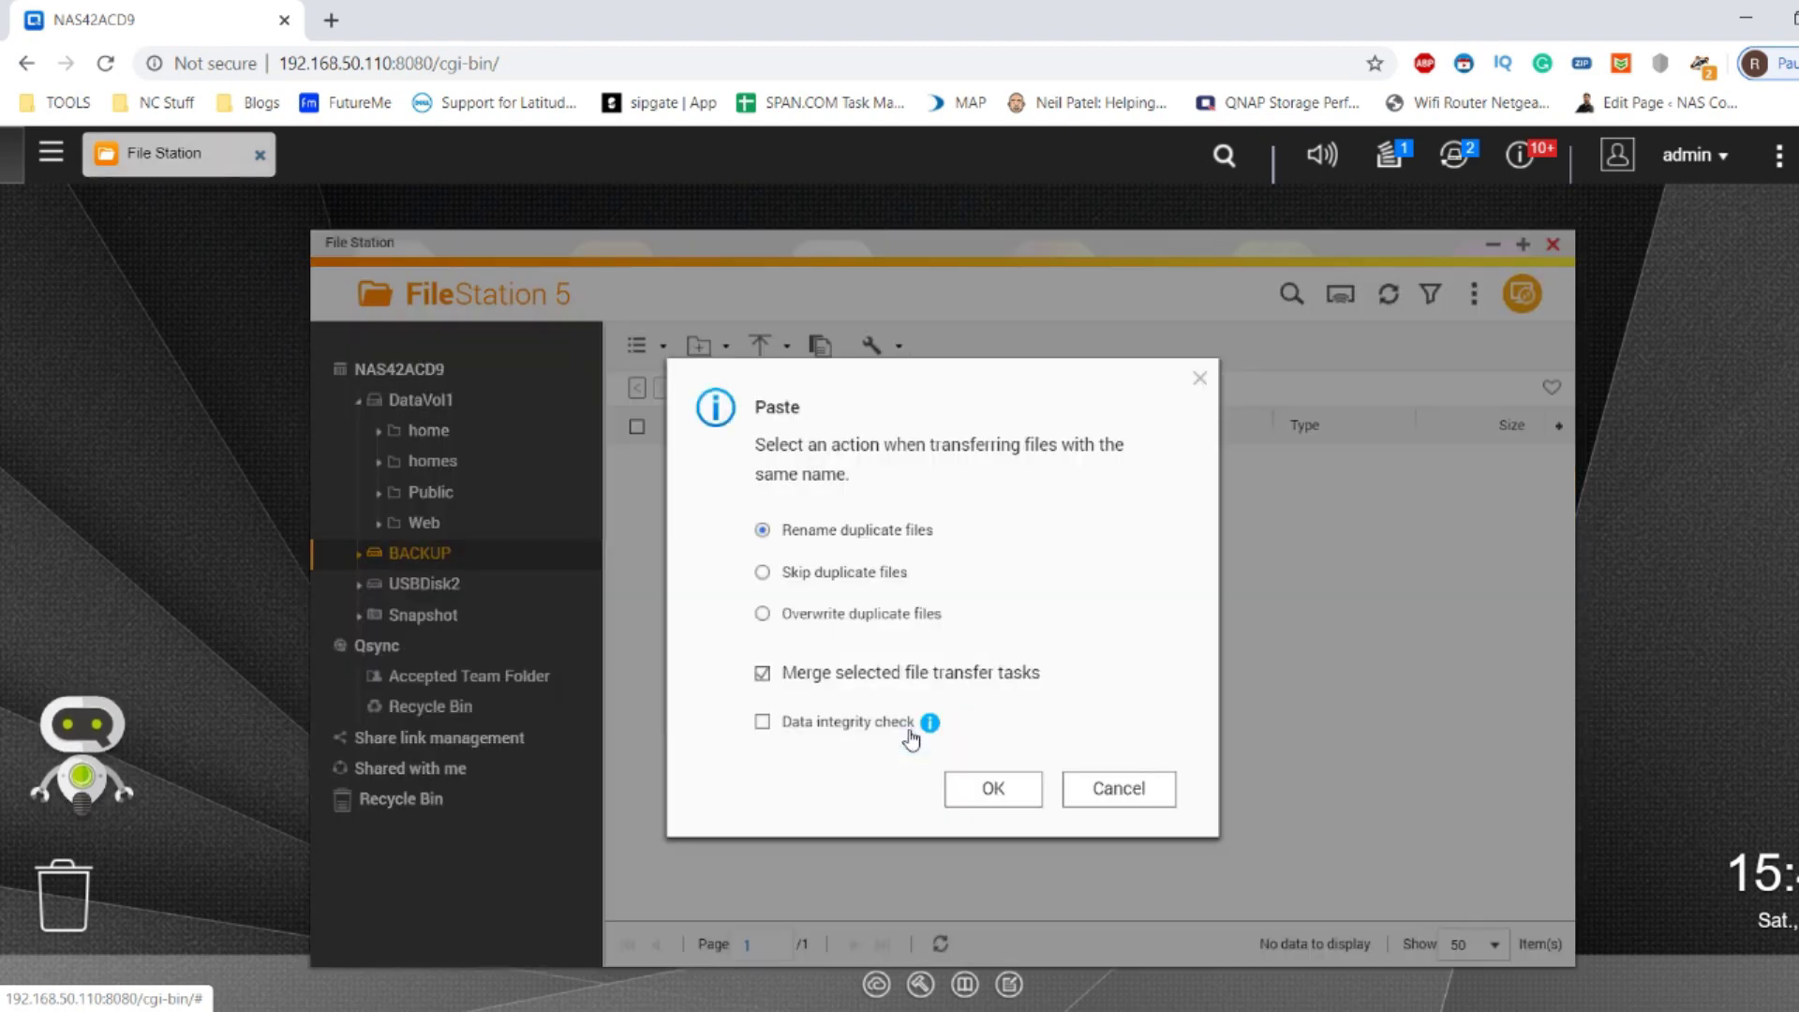
{"action": "left_click", "coordinate": [977, 791]}
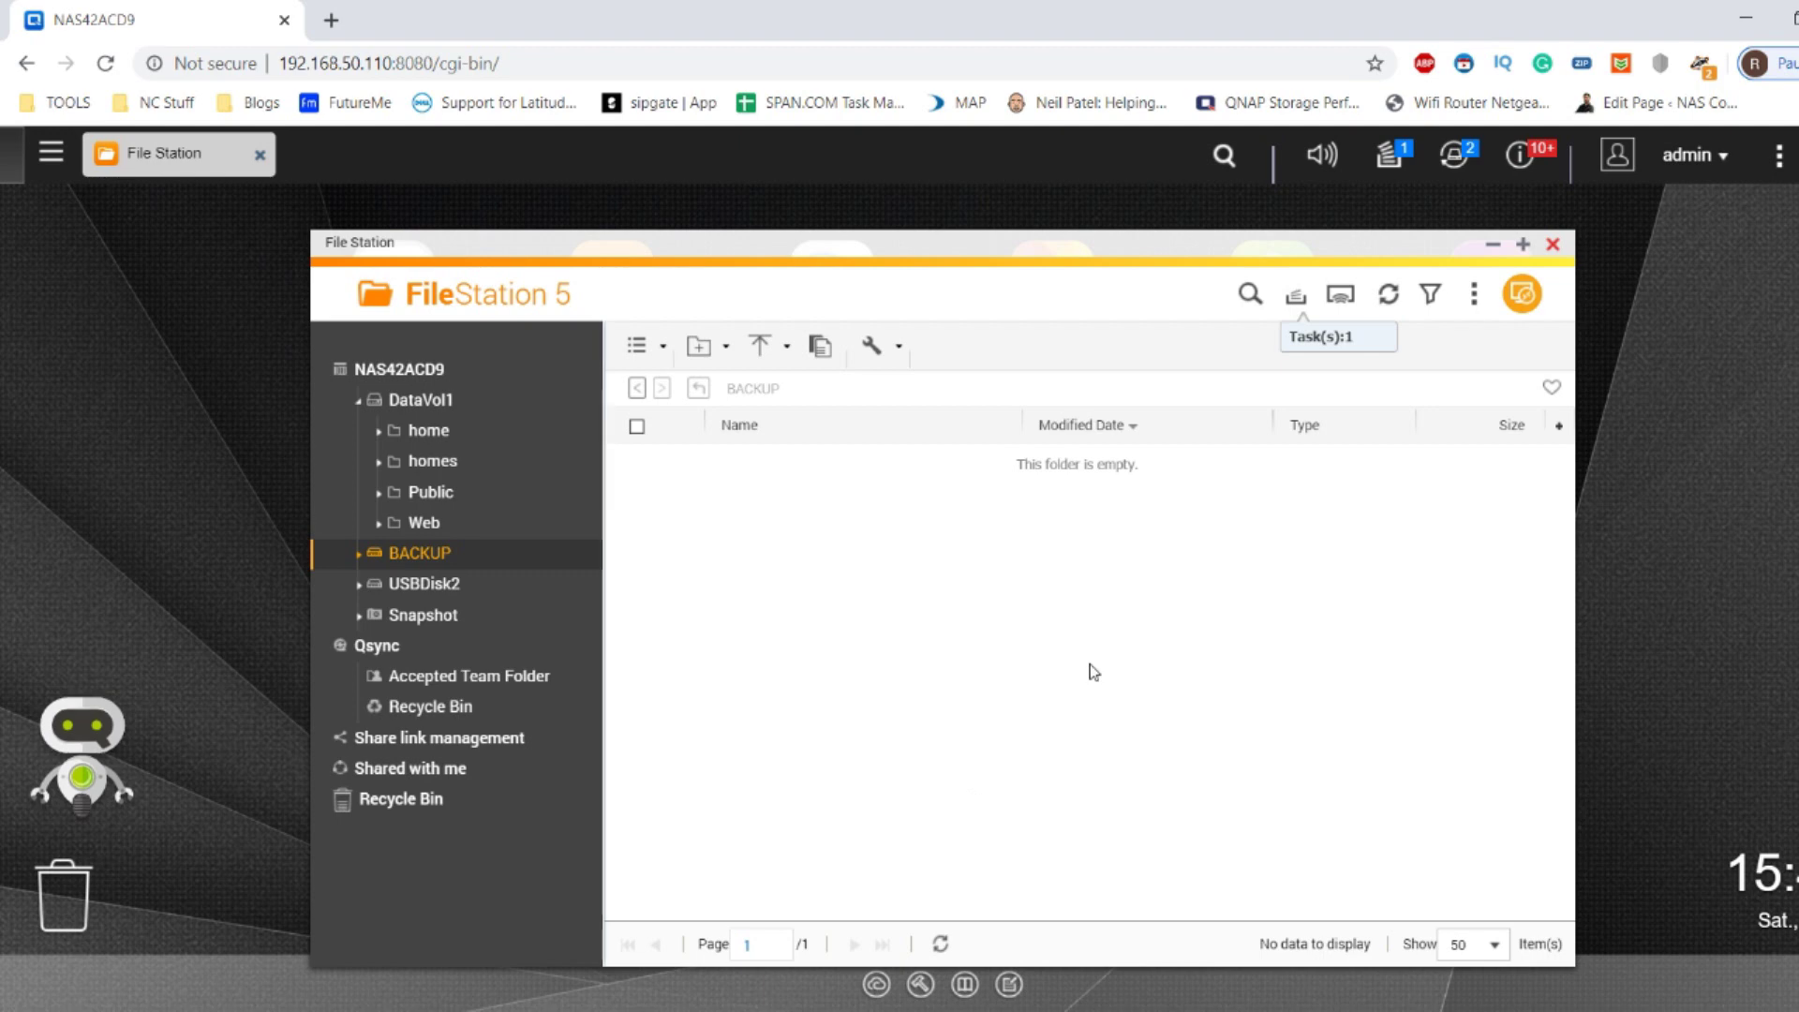
Check the running copy task's progress in the Background Task window, moved near the top
{"action": "left_click", "coordinate": [1297, 298]}
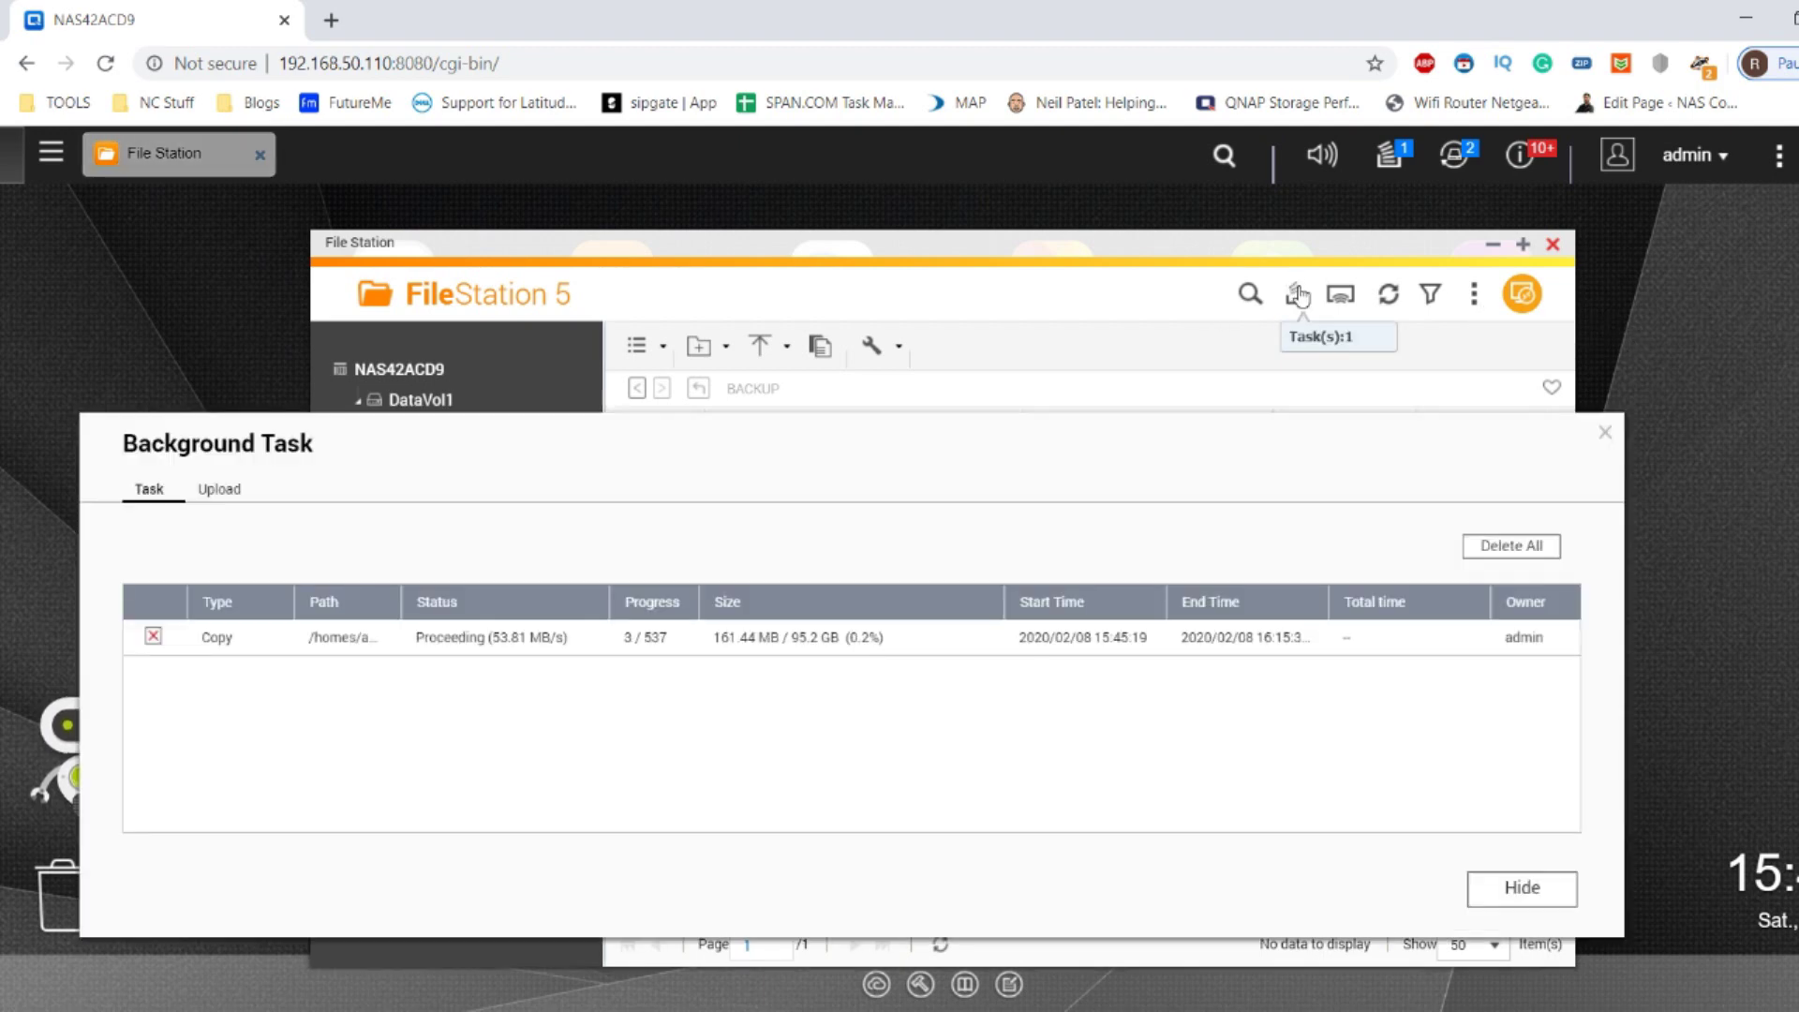
{"action": "left_click_drag", "start_coordinate": [1062, 435], "coordinate": [1111, 187]}
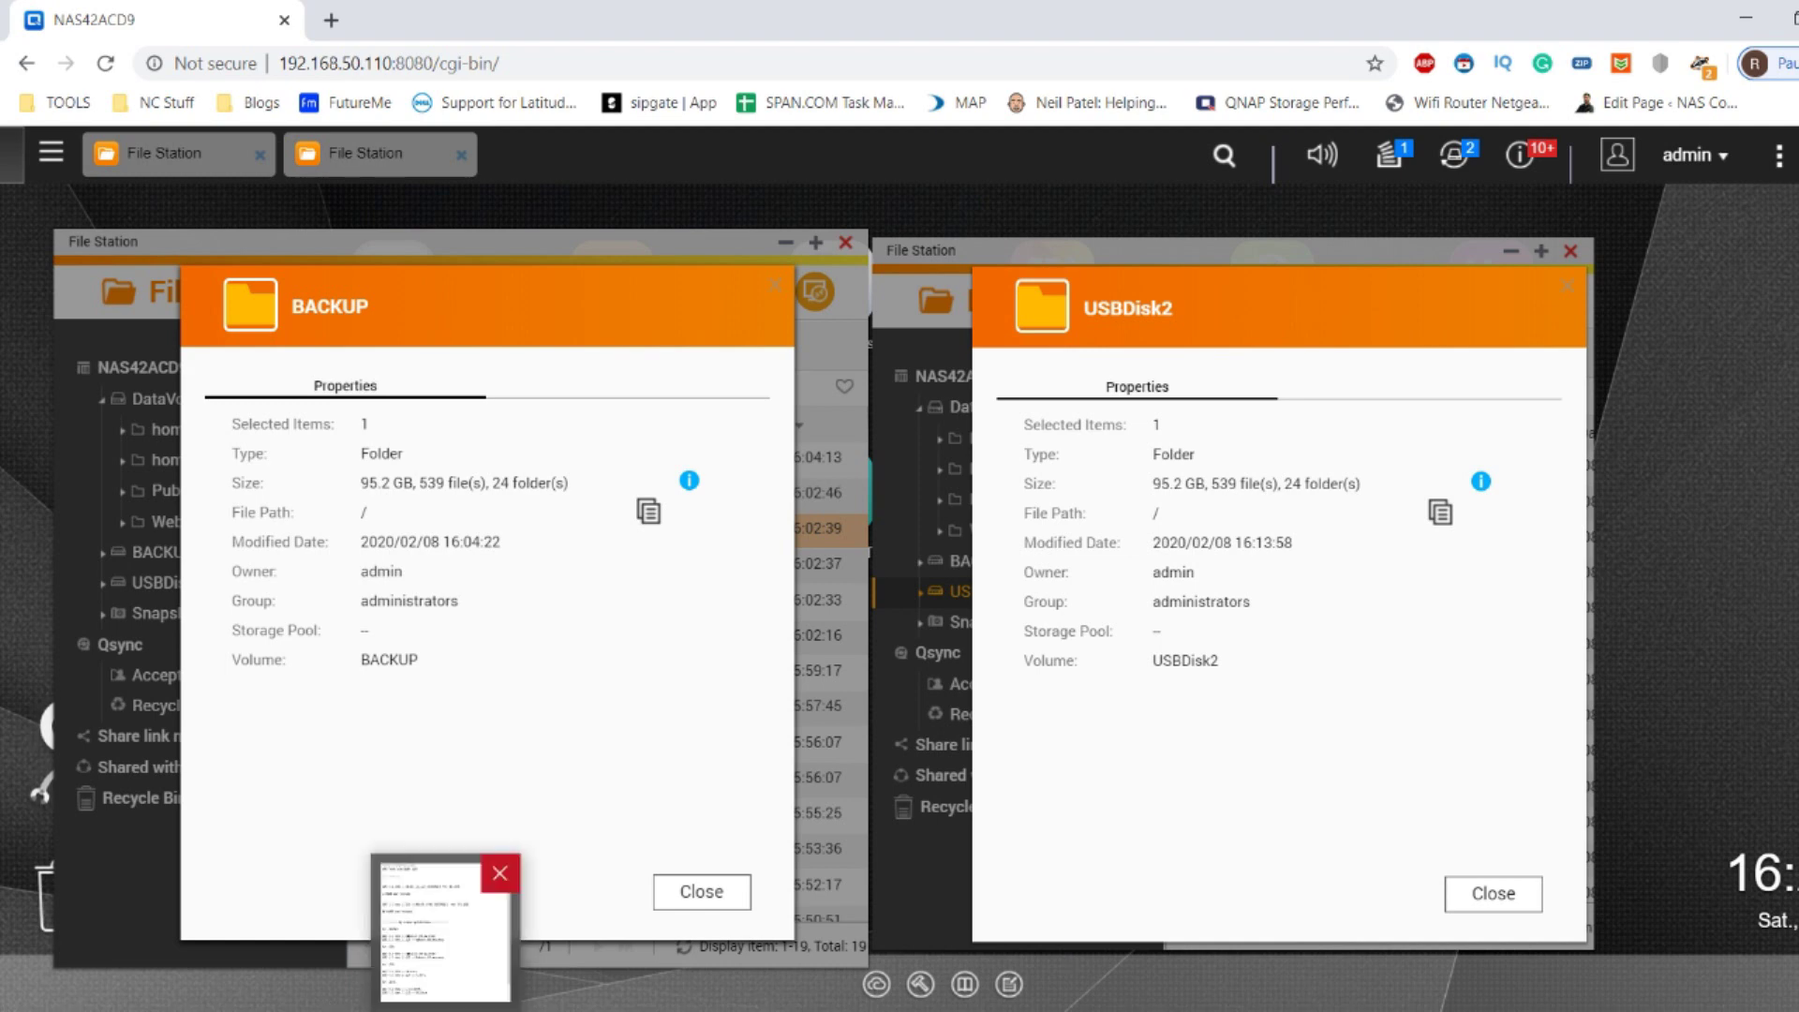
Bring the Notepad USB timing notes to the front and centre the window
{"action": "left_click", "coordinate": [440, 937]}
{"action": "left_click_drag", "start_coordinate": [1358, 38], "coordinate": [832, 543]}
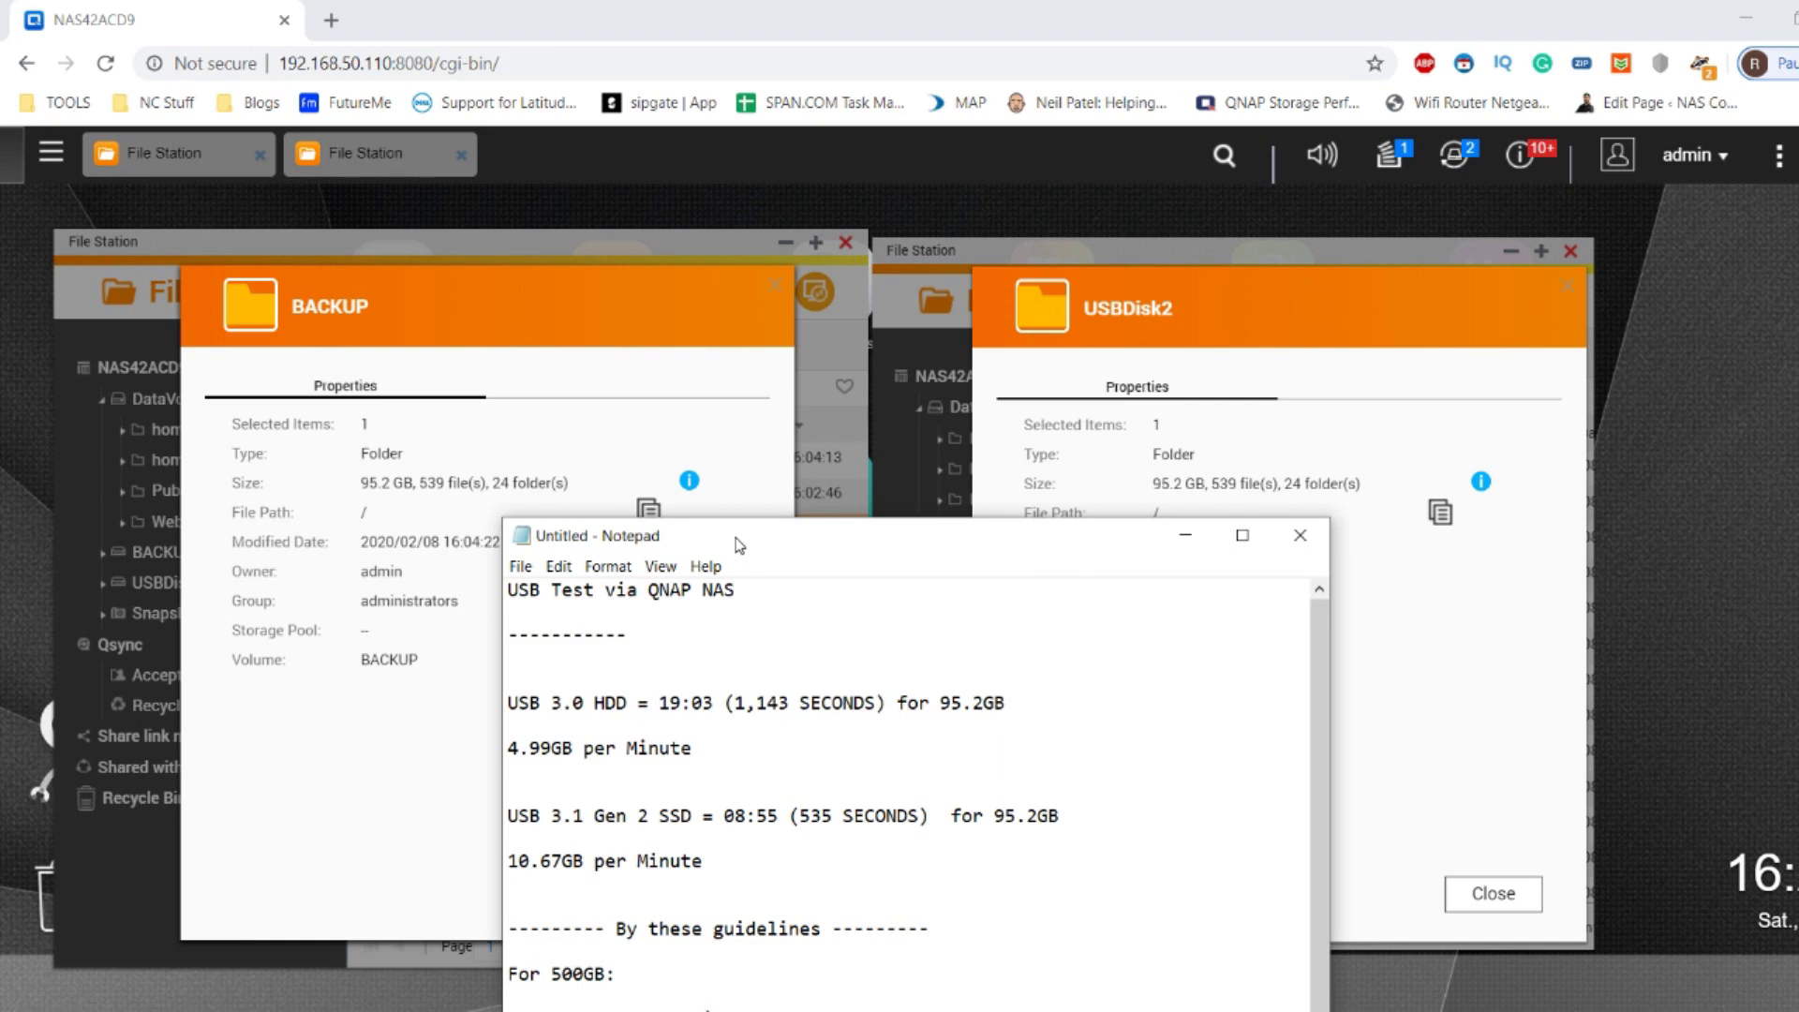
Open the QNAP QTS main menu
{"action": "left_click", "coordinate": [51, 161]}
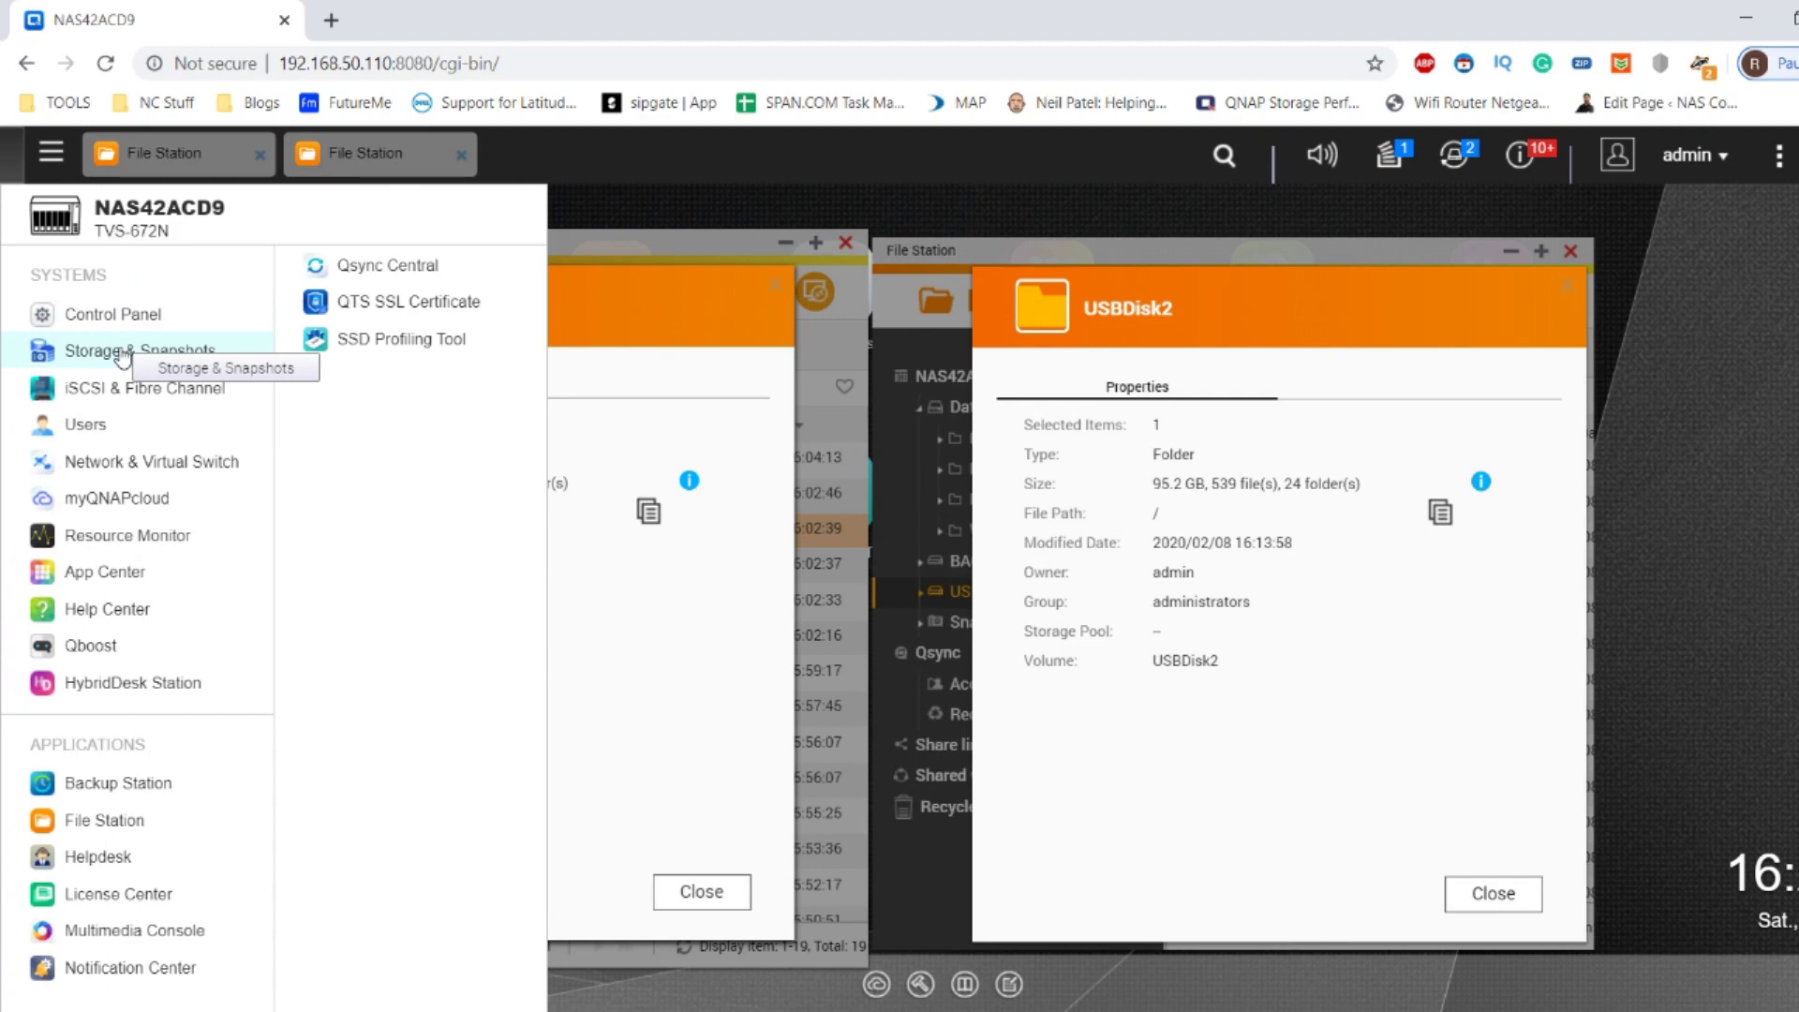
Look up RAID Group 1 on disks 3 and 4 under Disks/VJBOD in Storage & Snapshots, then close it
{"action": "left_click", "coordinate": [120, 348]}
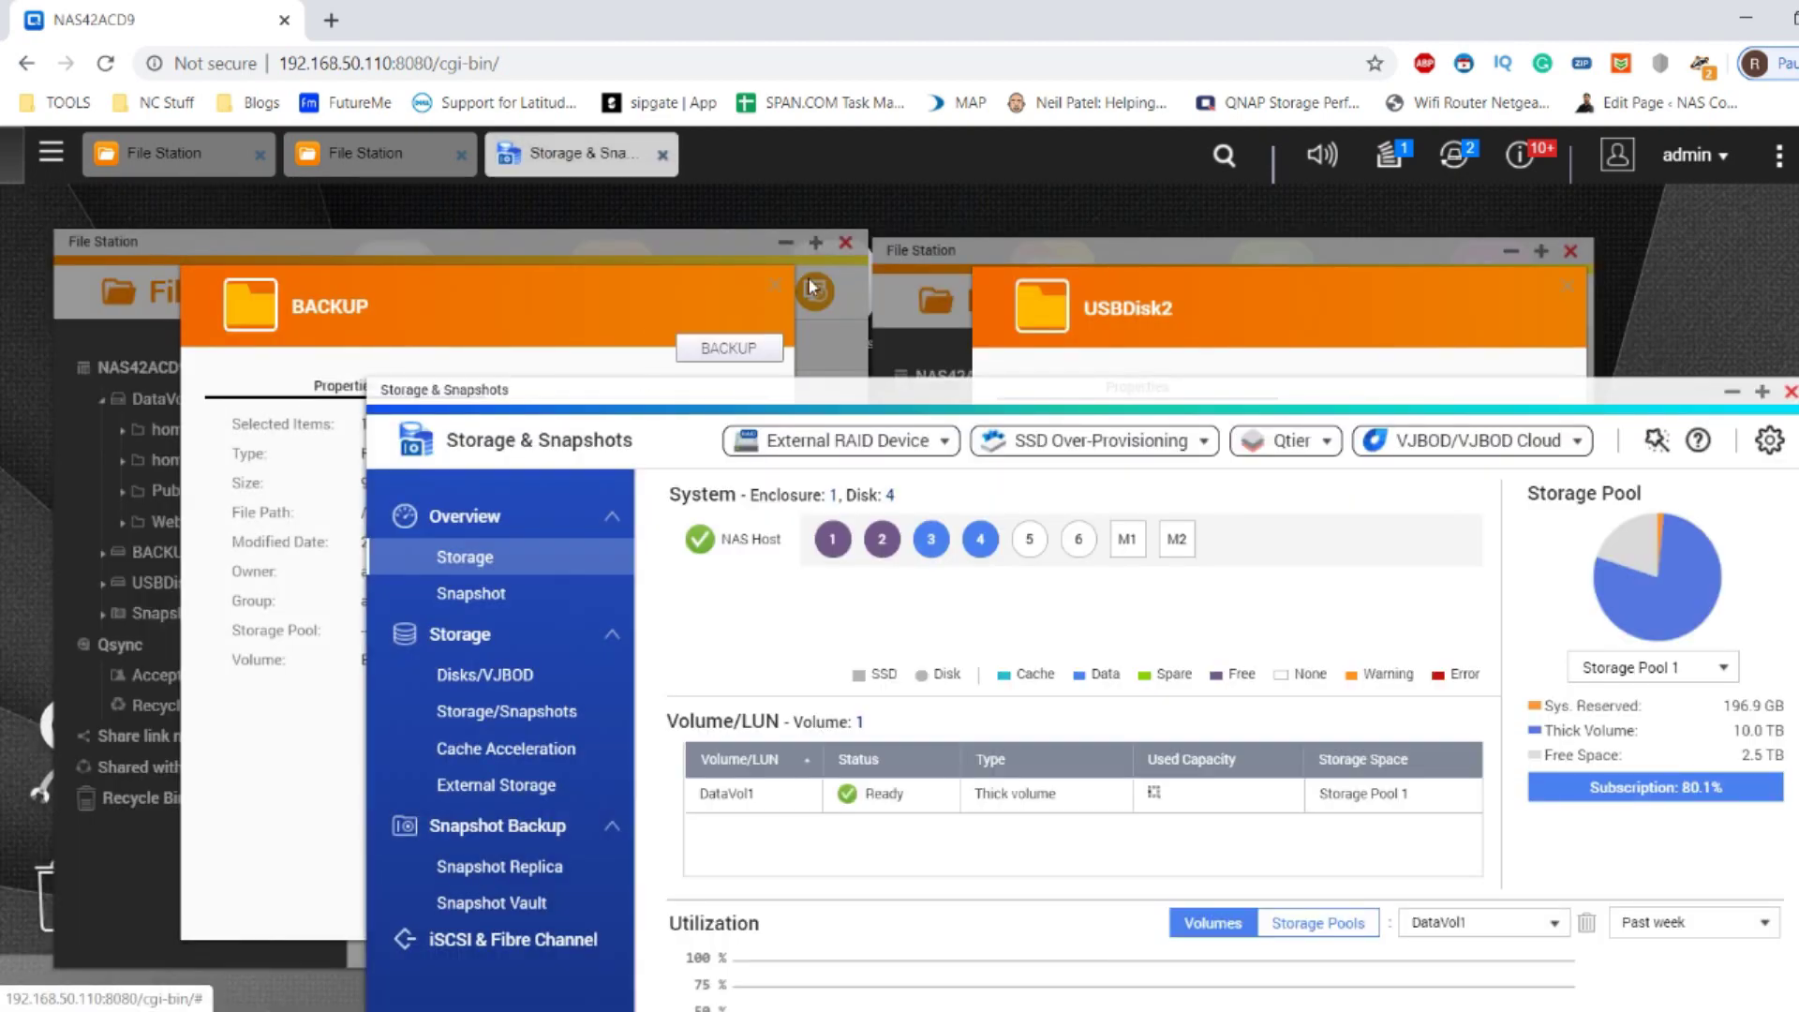
{"action": "left_click_drag", "start_coordinate": [787, 386], "coordinate": [703, 230]}
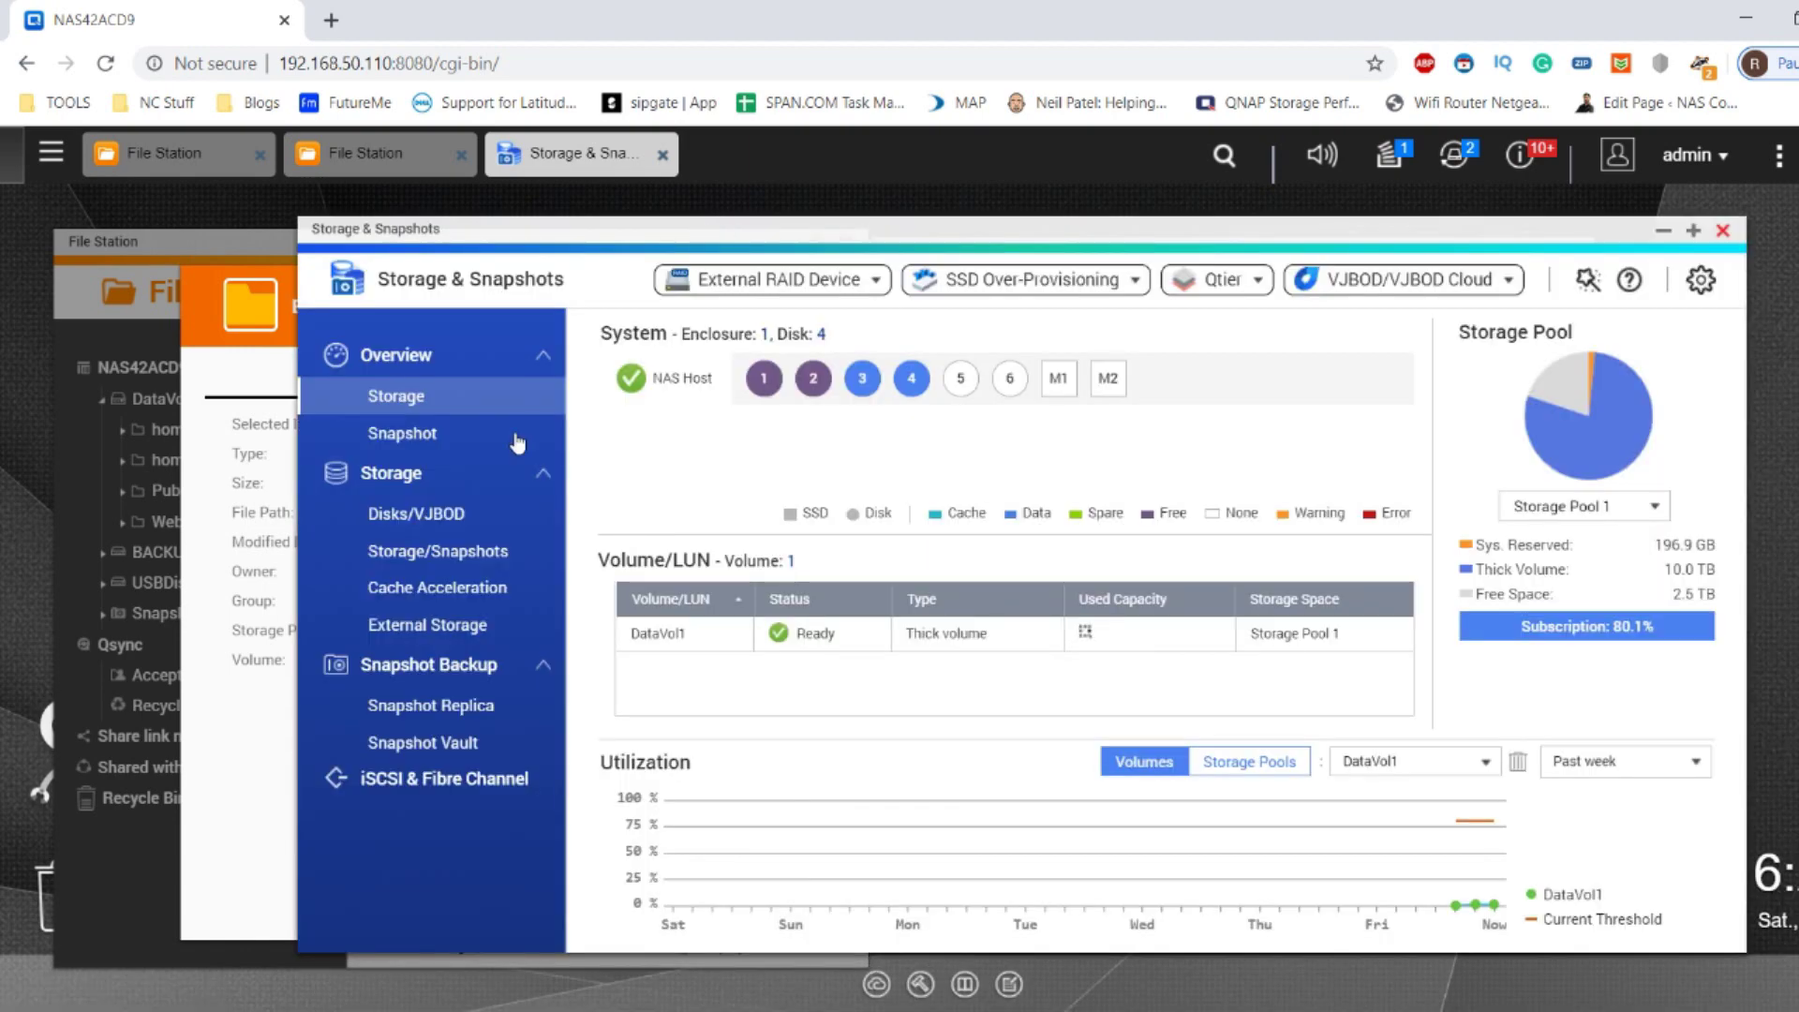
{"action": "left_click", "coordinate": [458, 464]}
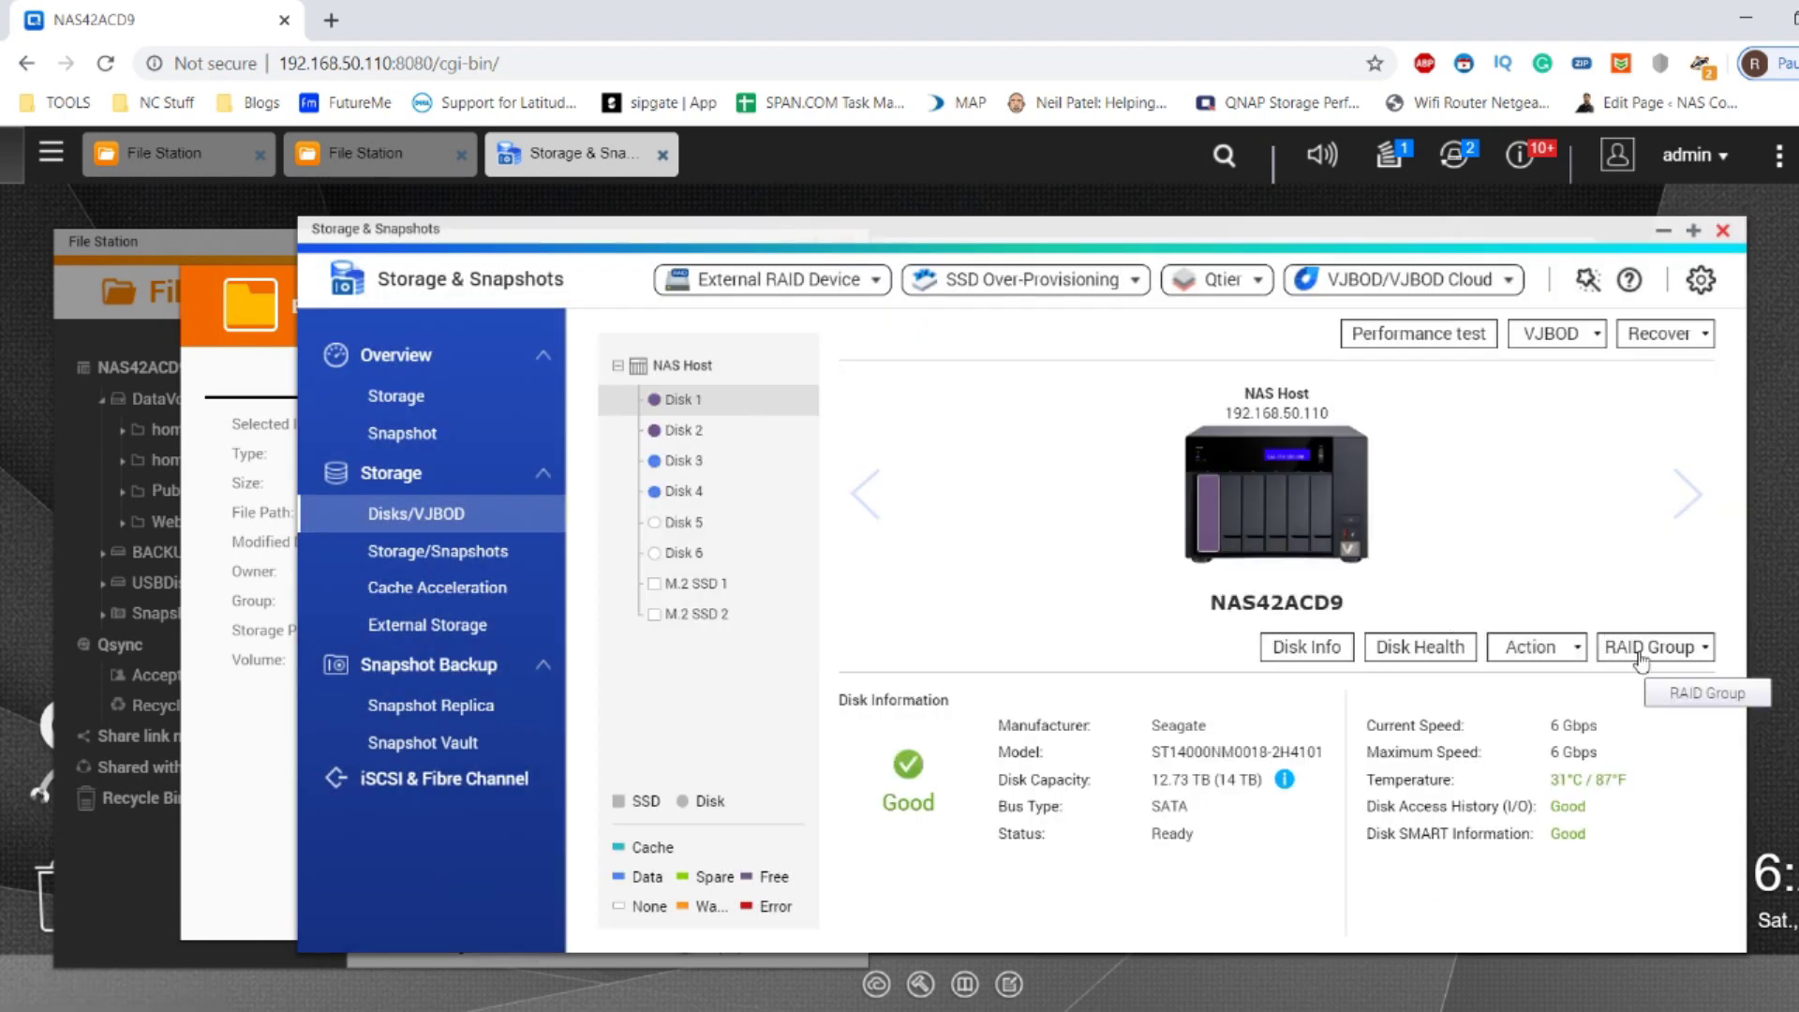
{"action": "left_click", "coordinate": [1640, 648]}
{"action": "left_click", "coordinate": [1645, 694]}
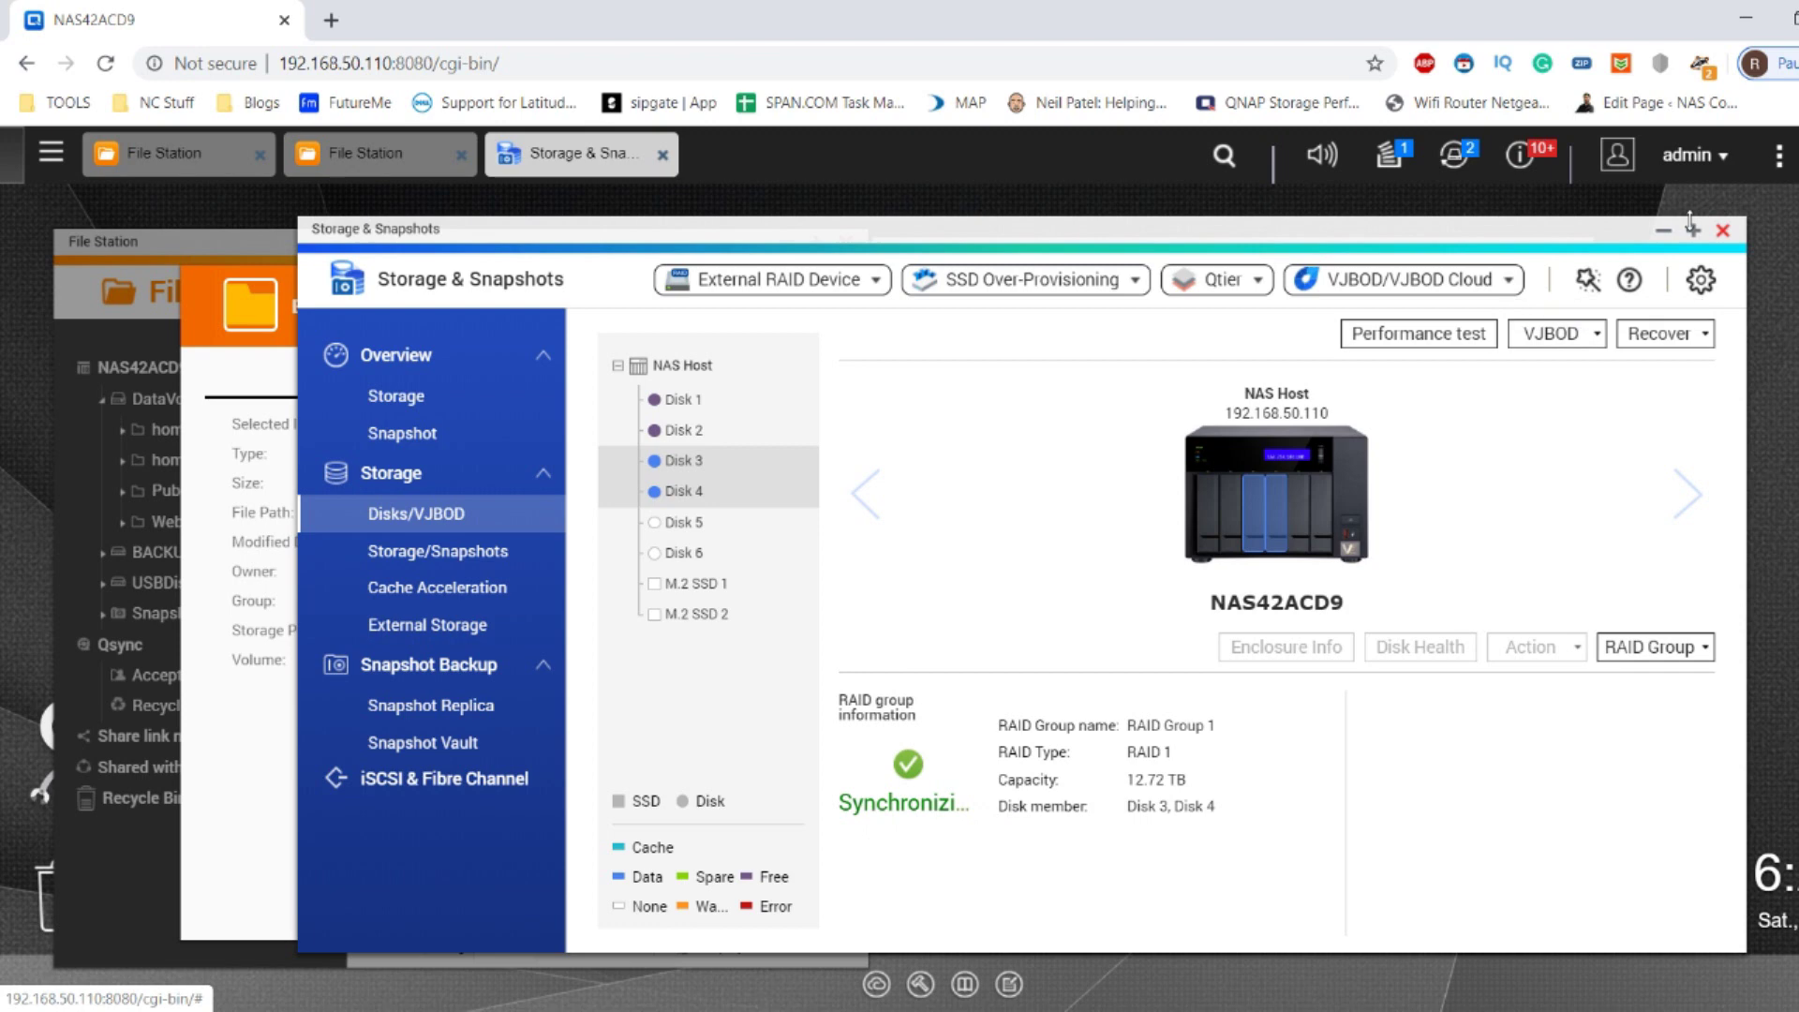
{"action": "left_click", "coordinate": [1722, 230]}
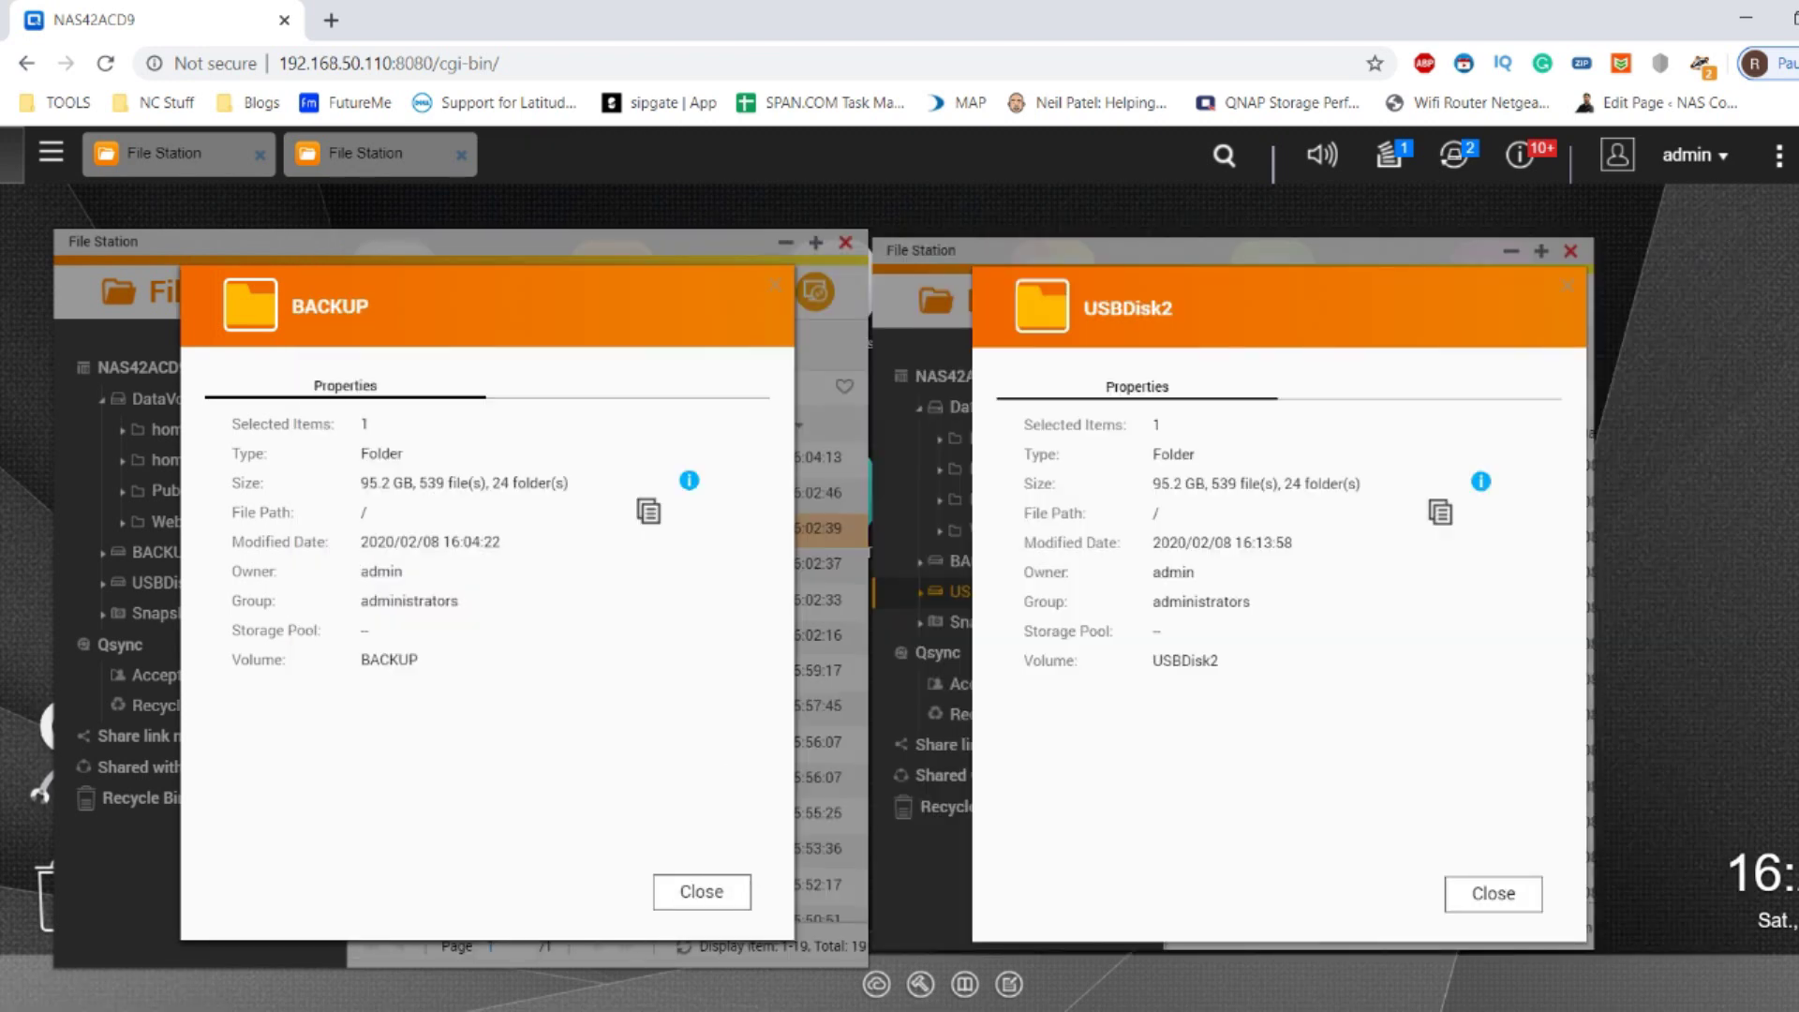
Raise the Notepad notes and highlight the guidelines heading and the 95.2GB SSD timing result
{"action": "key", "text": "alt+Tab"}
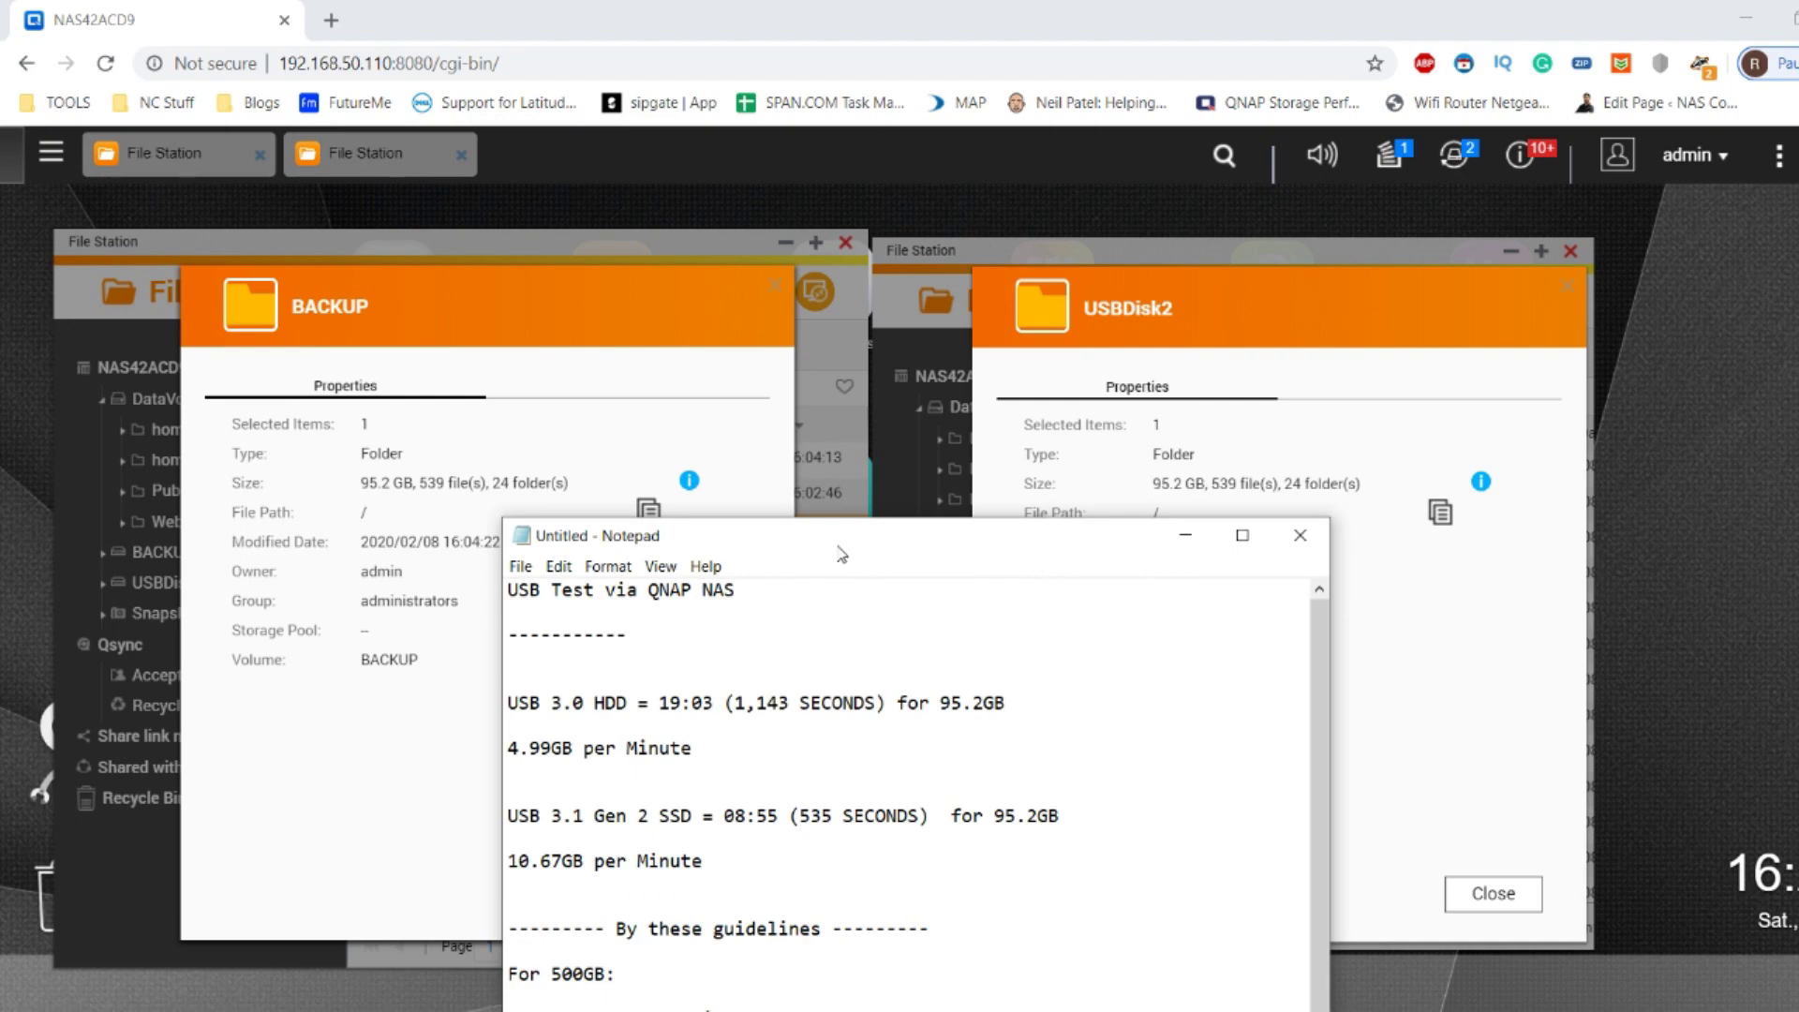
{"action": "left_click_drag", "start_coordinate": [847, 539], "coordinate": [880, 70]}
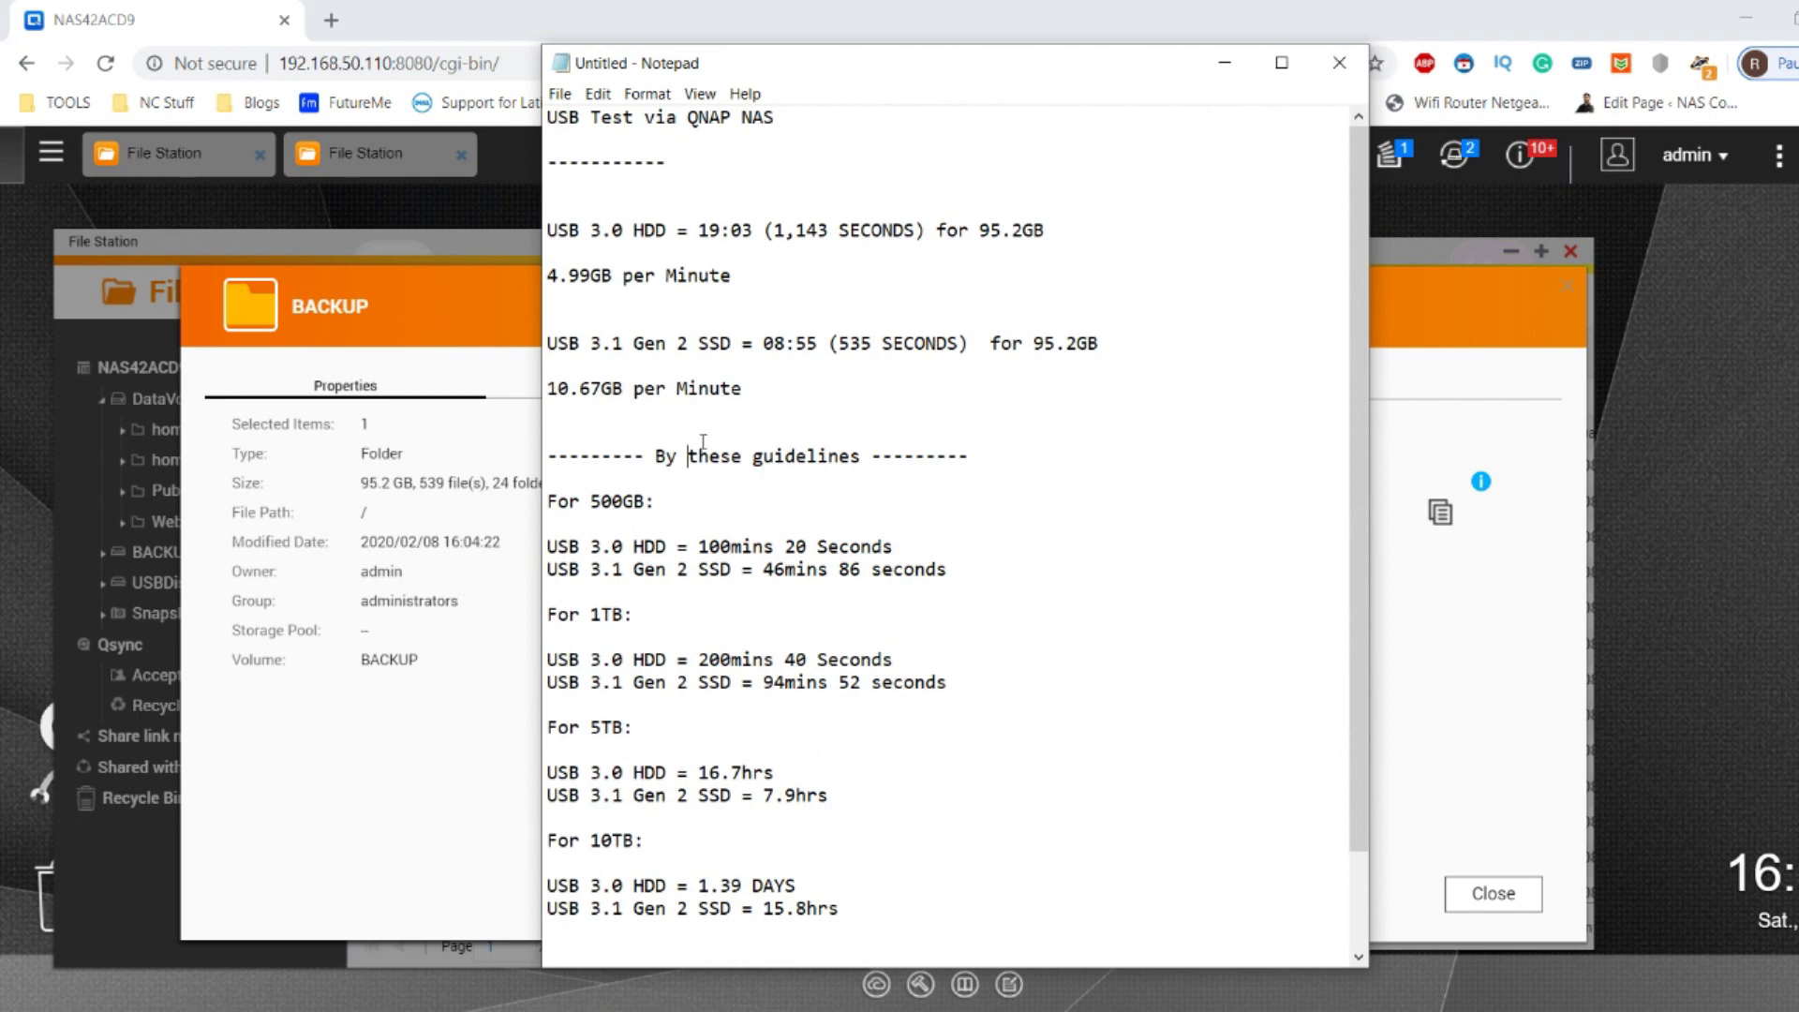
{"action": "left_click_drag", "start_coordinate": [702, 456], "coordinate": [747, 346]}
{"action": "left_click", "coordinate": [823, 397]}
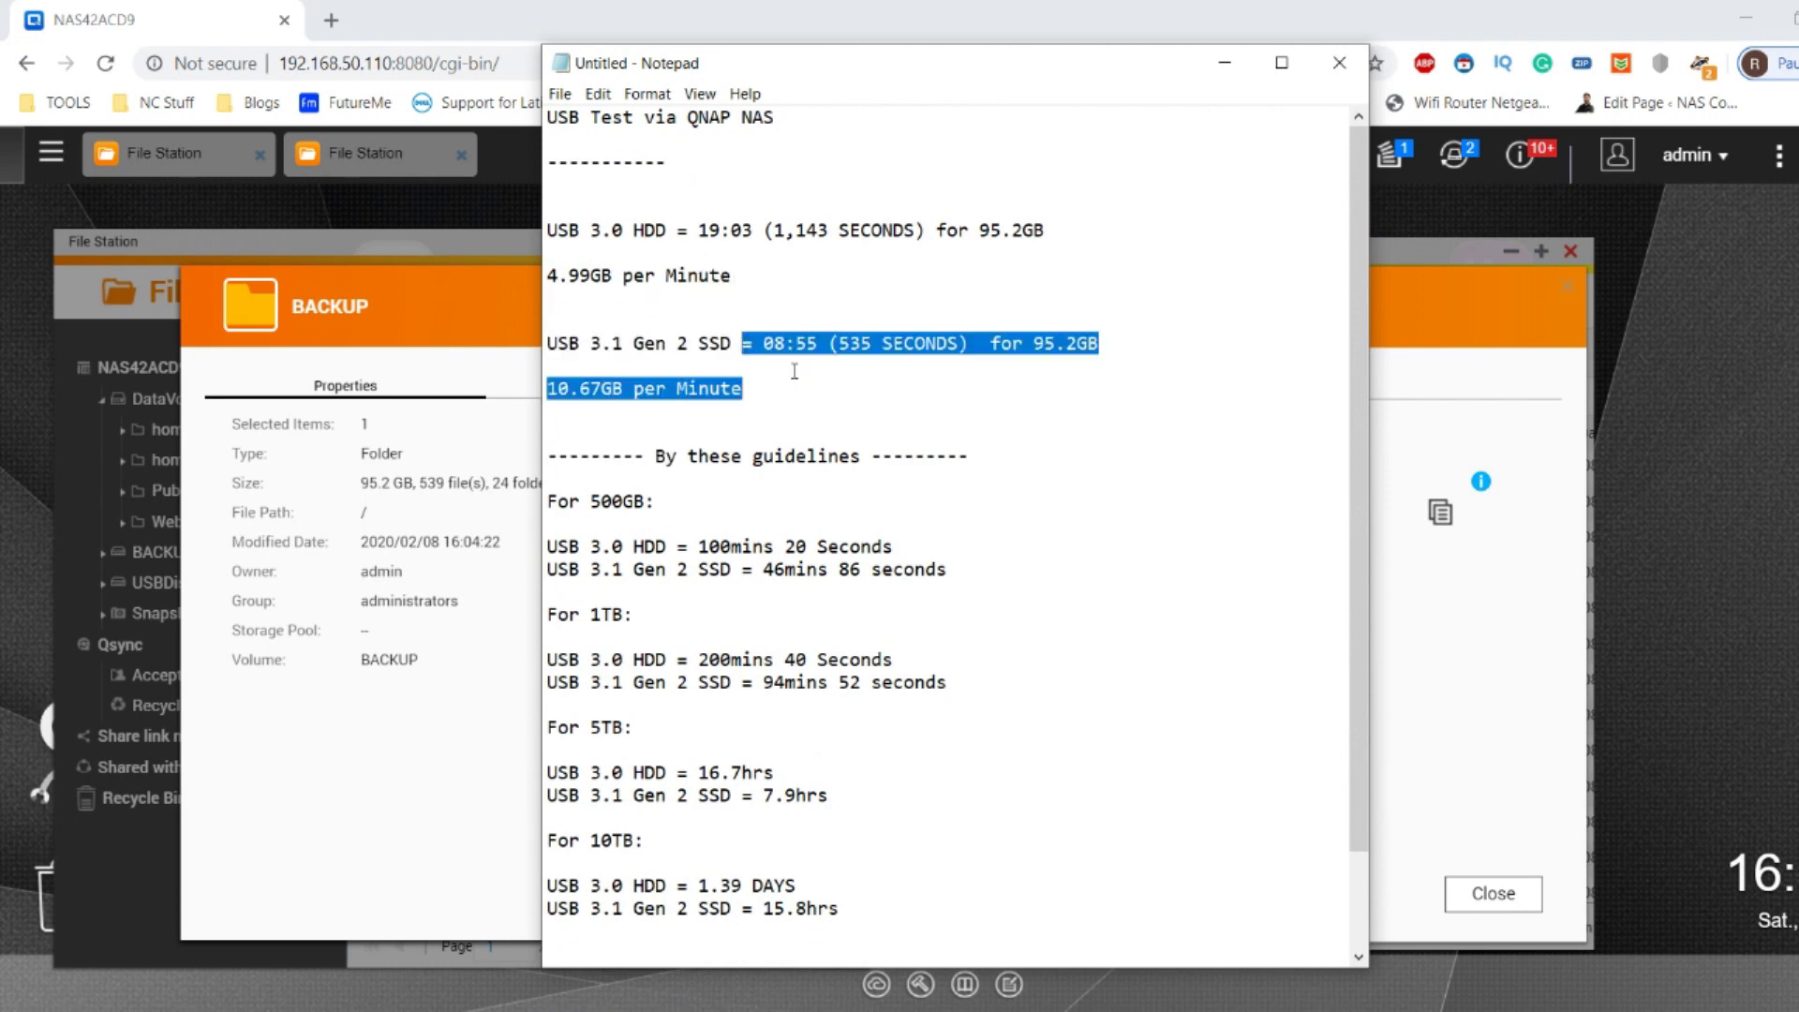
{"action": "left_click", "coordinate": [795, 371]}
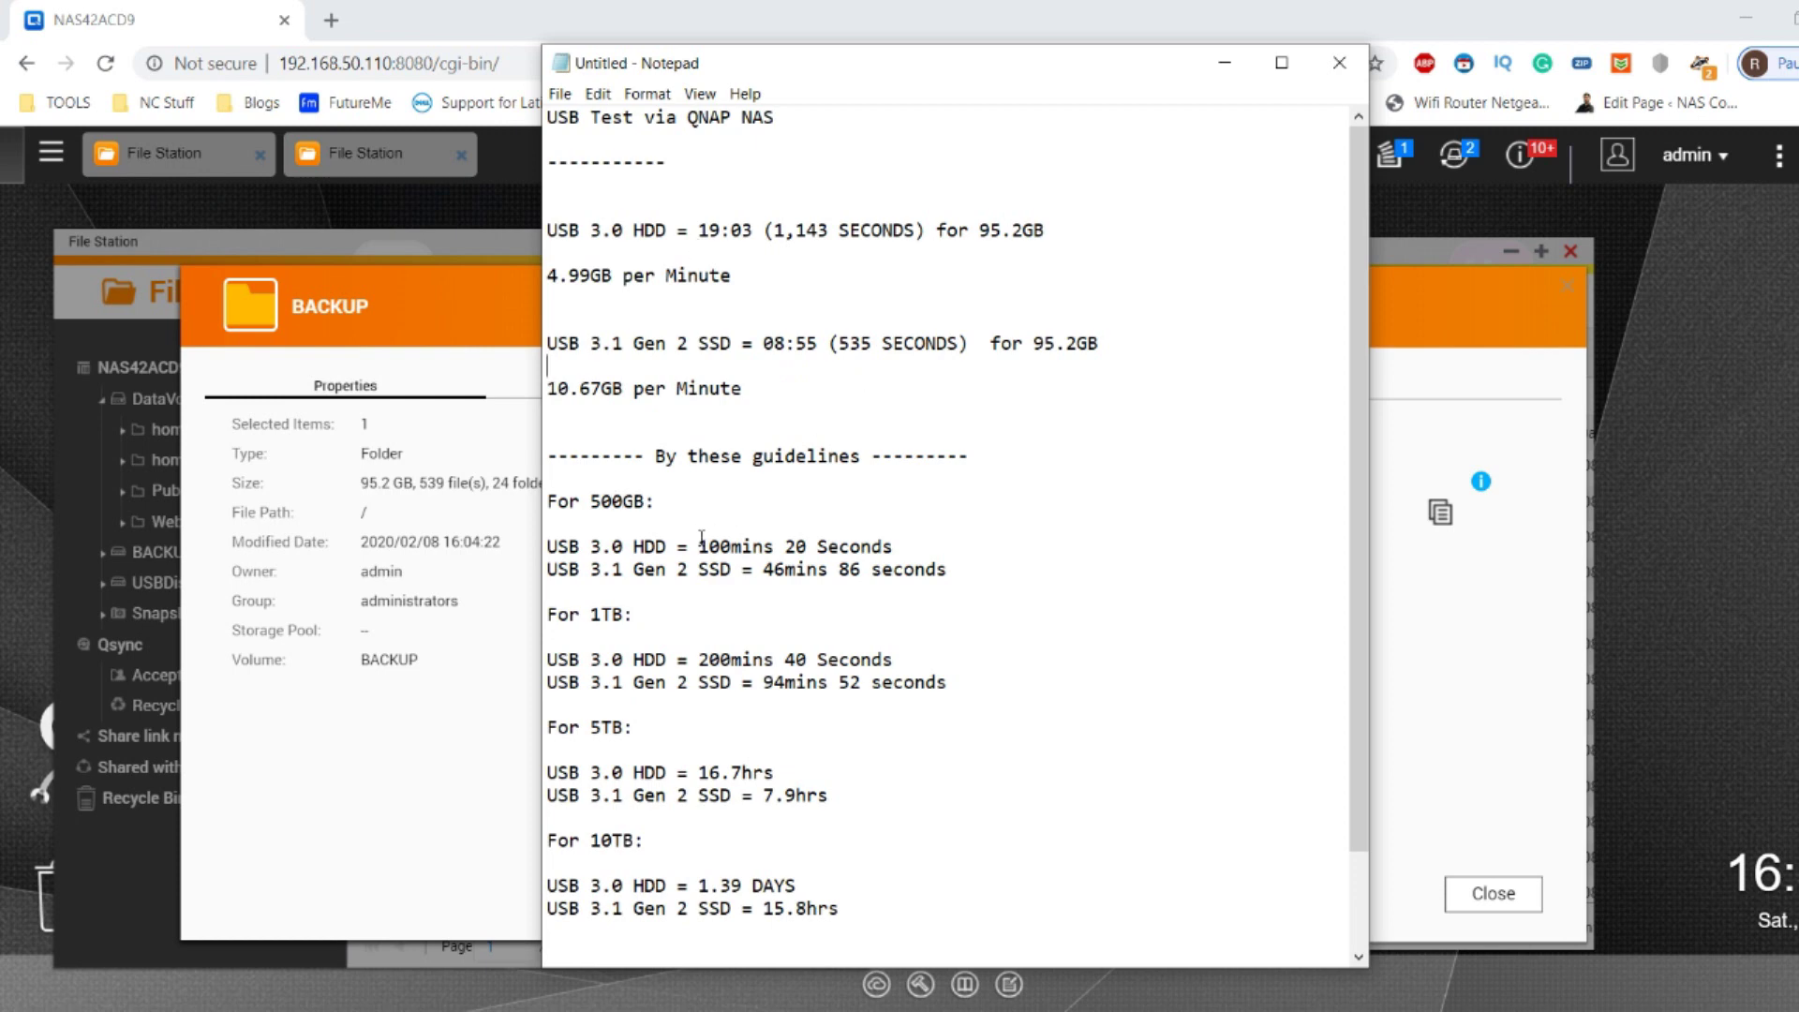
Highlight the 500GB HDD and SSD estimates, the 100 minutes figure, and the 10TB HDD 1.39 days estimate
{"action": "left_click_drag", "start_coordinate": [698, 545], "coordinate": [753, 545]}
{"action": "left_click", "coordinate": [708, 546]}
{"action": "left_click_drag", "start_coordinate": [699, 545], "coordinate": [755, 543]}
{"action": "left_click", "coordinate": [774, 568]}
{"action": "left_click_drag", "start_coordinate": [774, 569], "coordinate": [798, 567]}
{"action": "left_click", "coordinate": [850, 650]}
{"action": "left_click_drag", "start_coordinate": [795, 884], "coordinate": [581, 885]}
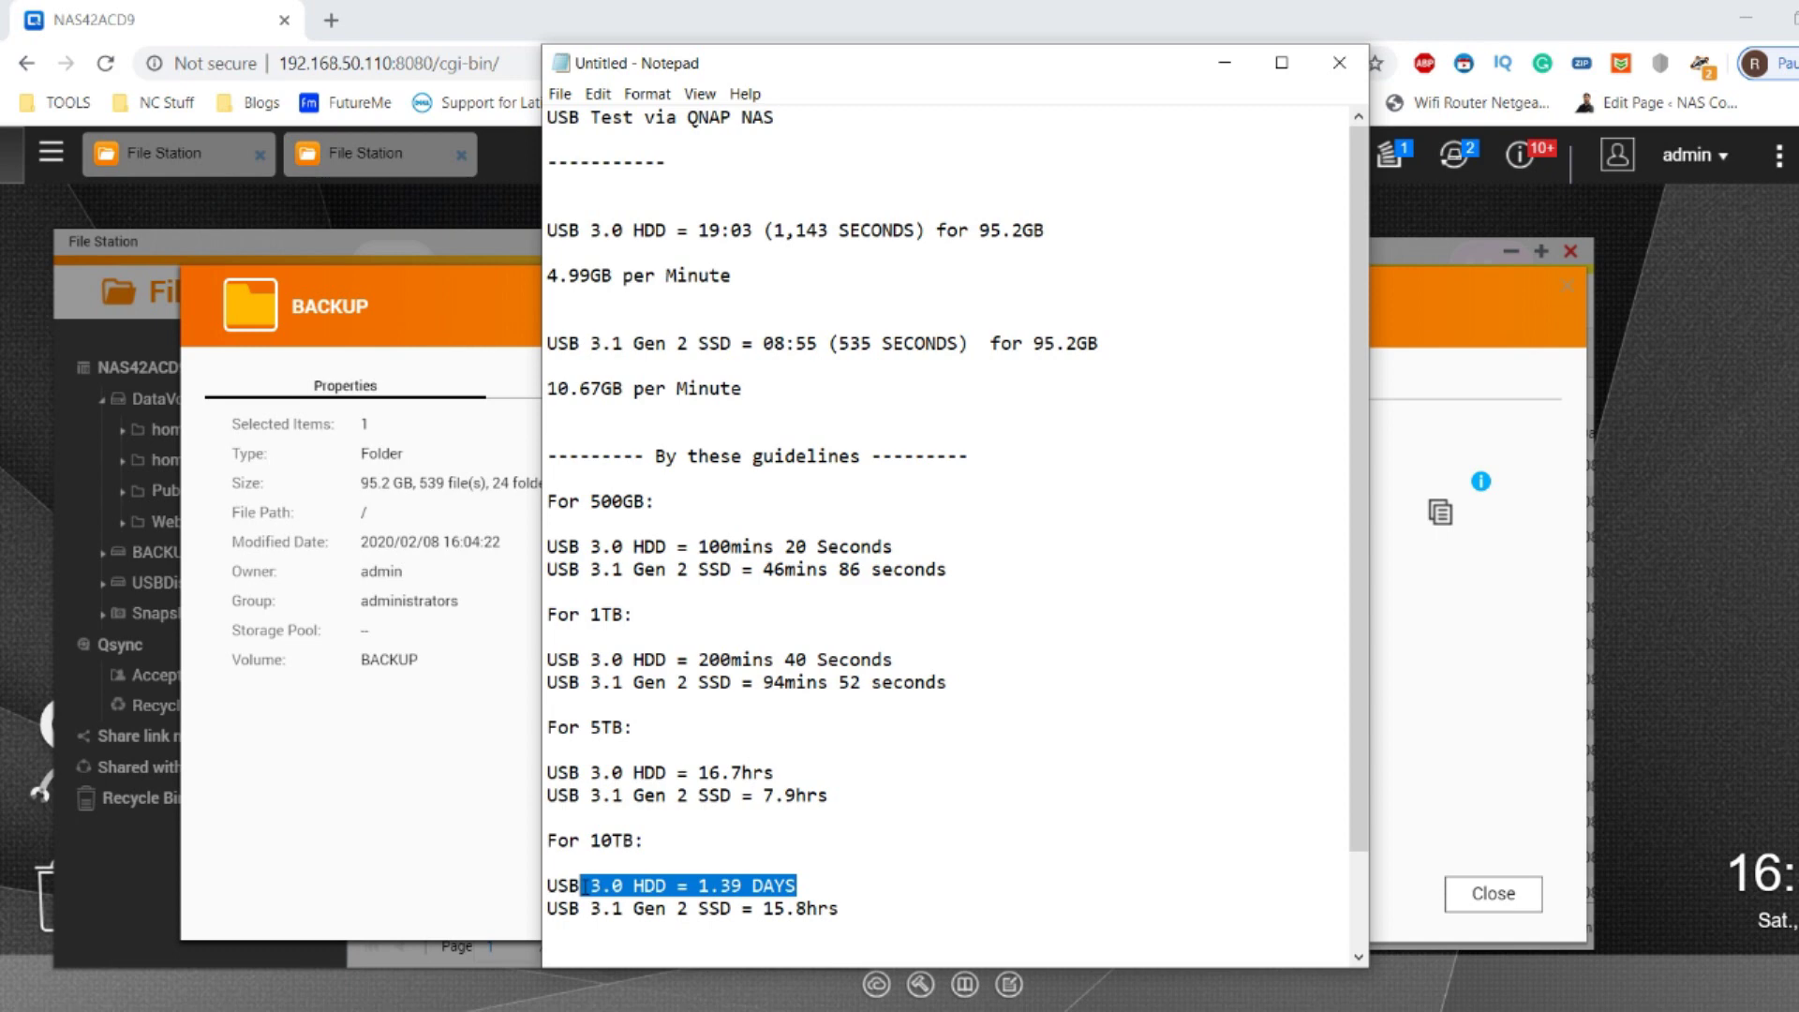
{"action": "left_click", "coordinate": [705, 840]}
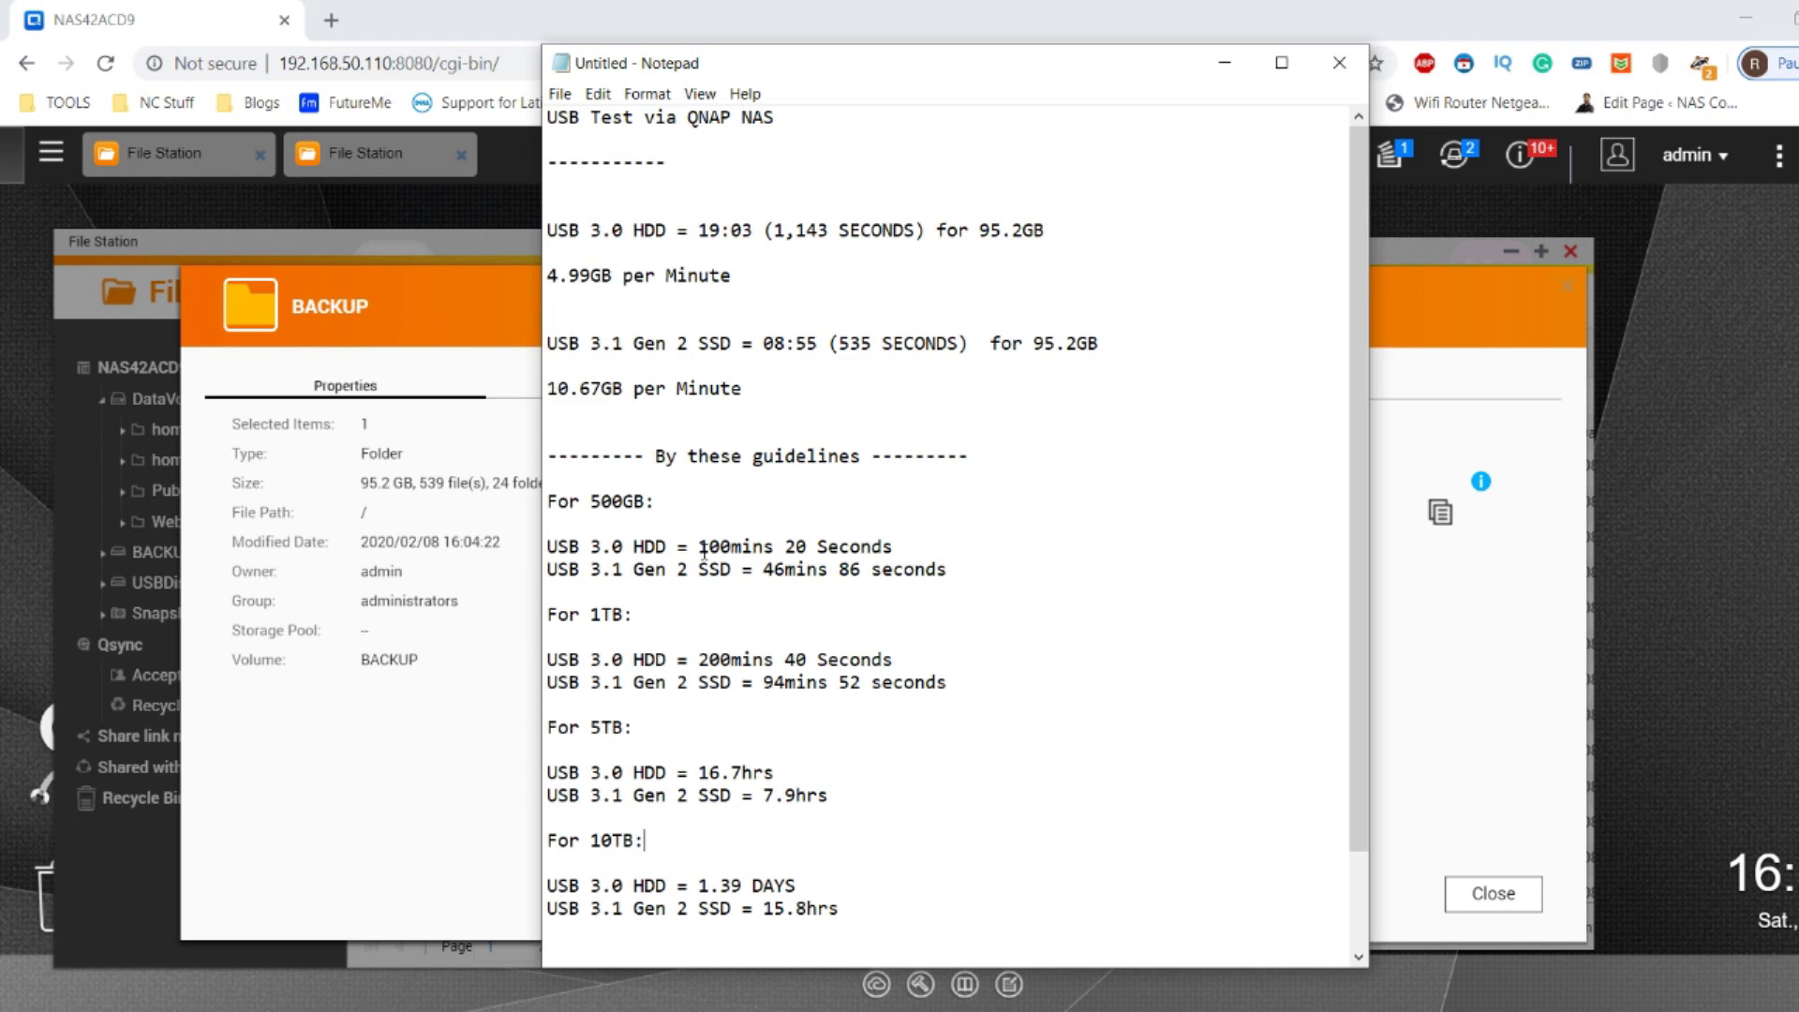
{"action": "left_click_drag", "start_coordinate": [582, 571], "coordinate": [709, 571]}
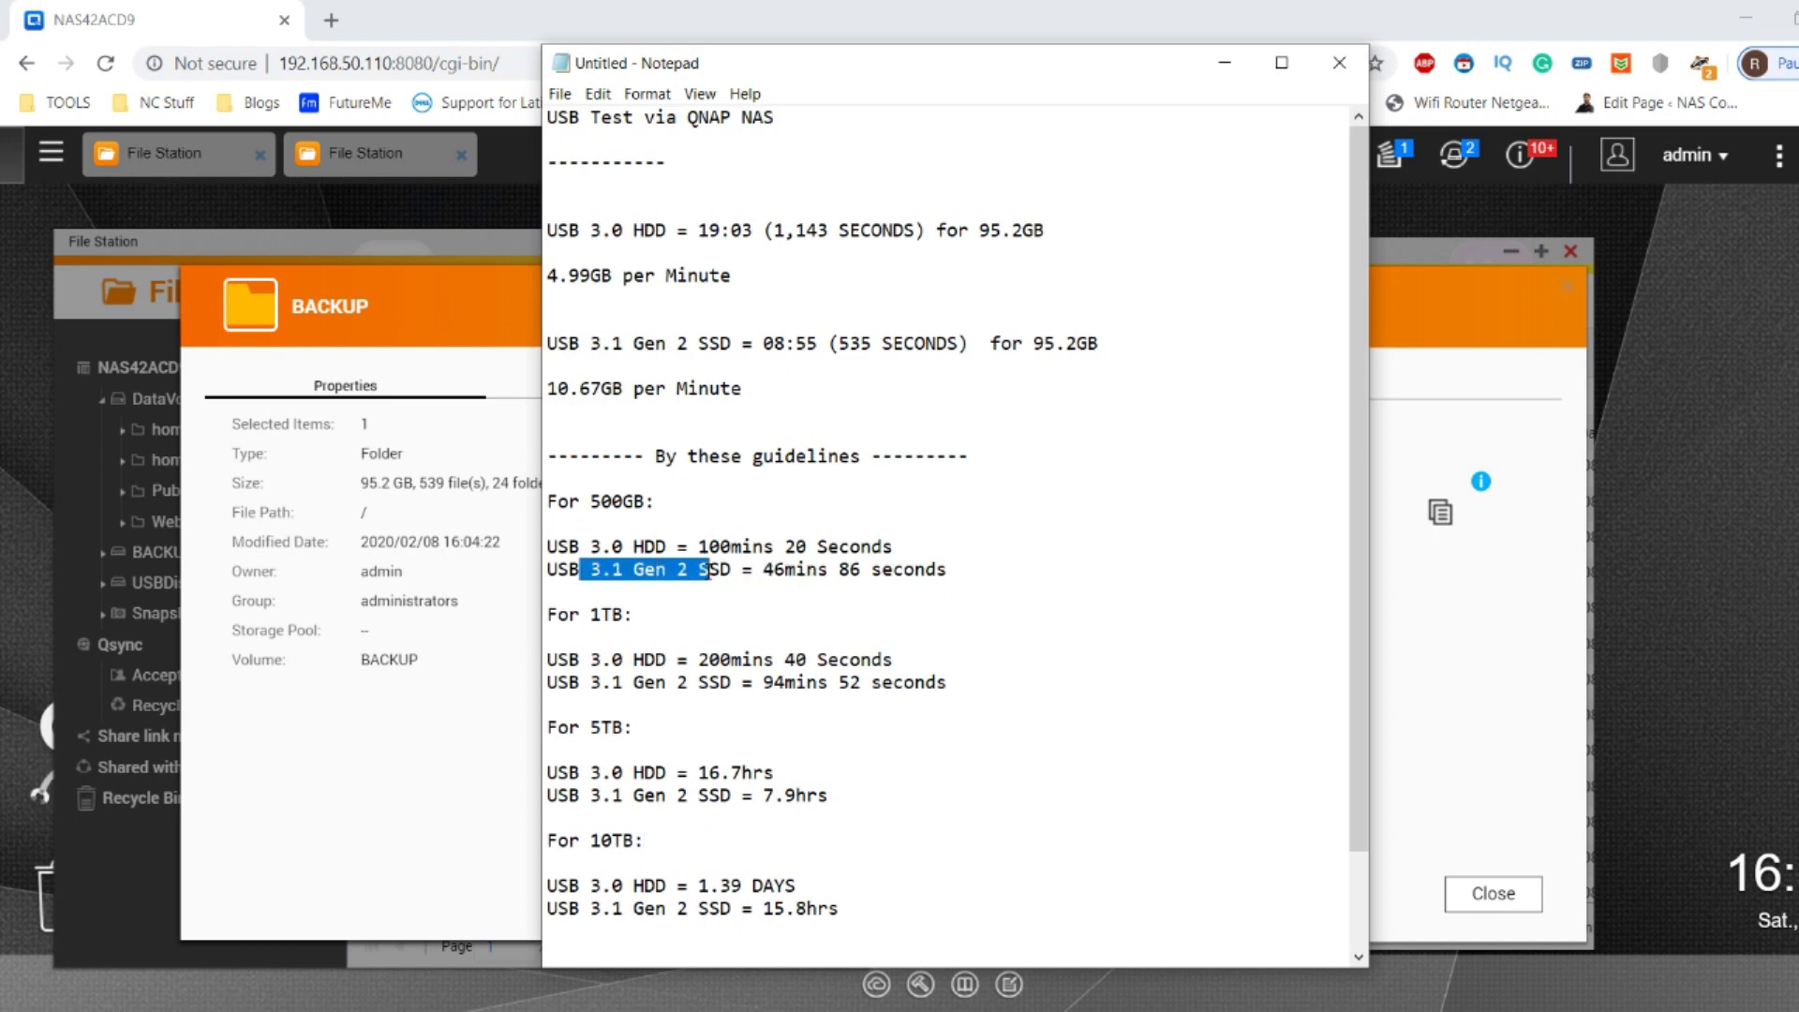
{"action": "left_click", "coordinate": [709, 571]}
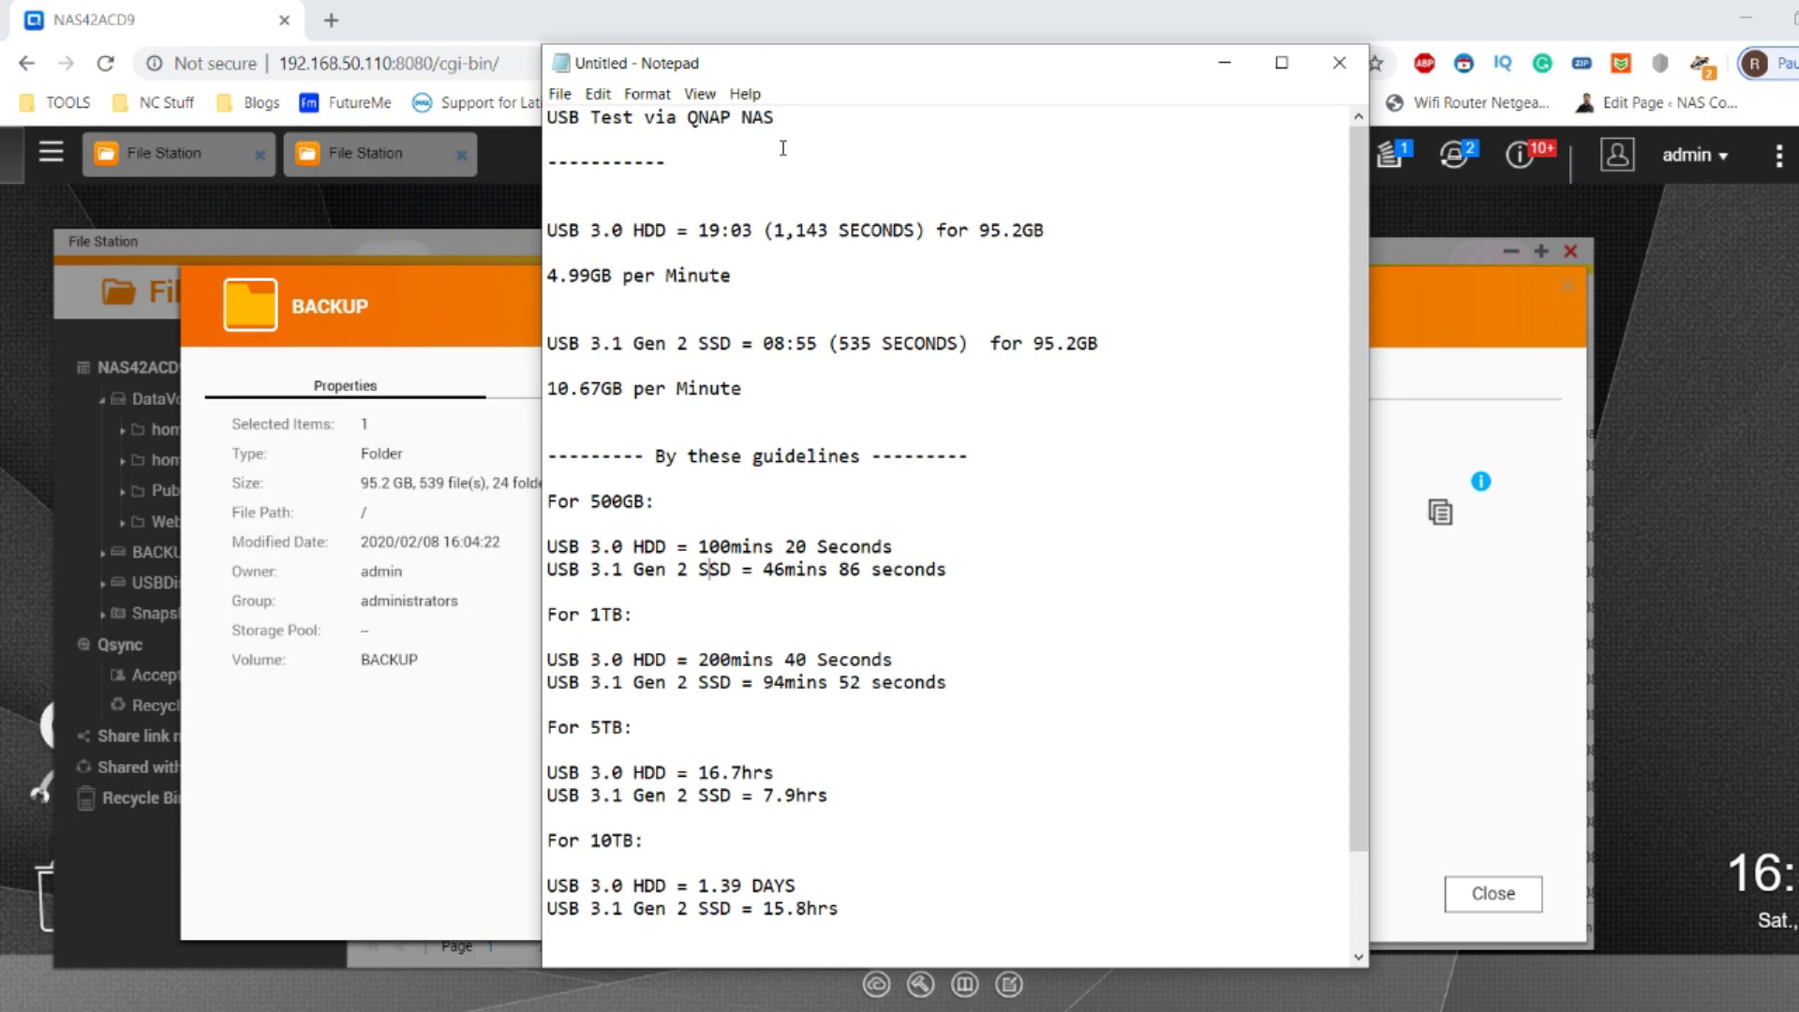
{"action": "left_click_drag", "start_coordinate": [579, 229], "coordinate": [667, 230]}
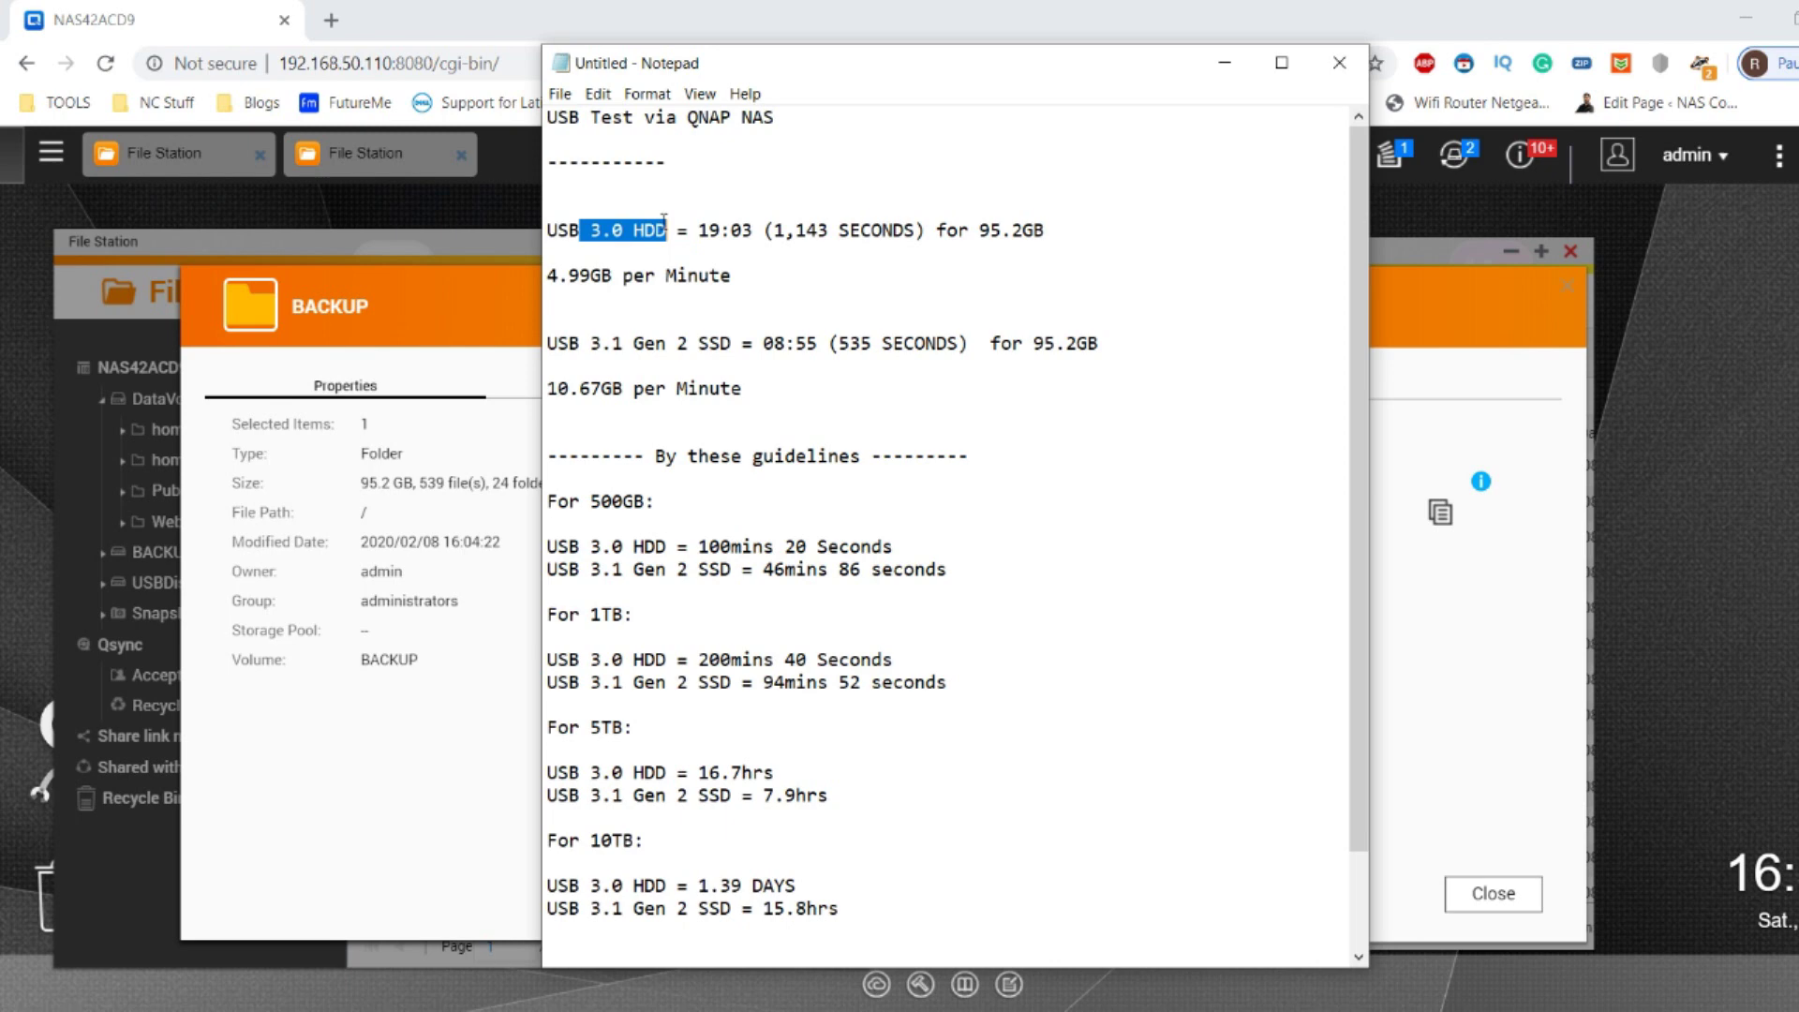
{"action": "left_click_drag", "start_coordinate": [582, 344], "coordinate": [732, 345]}
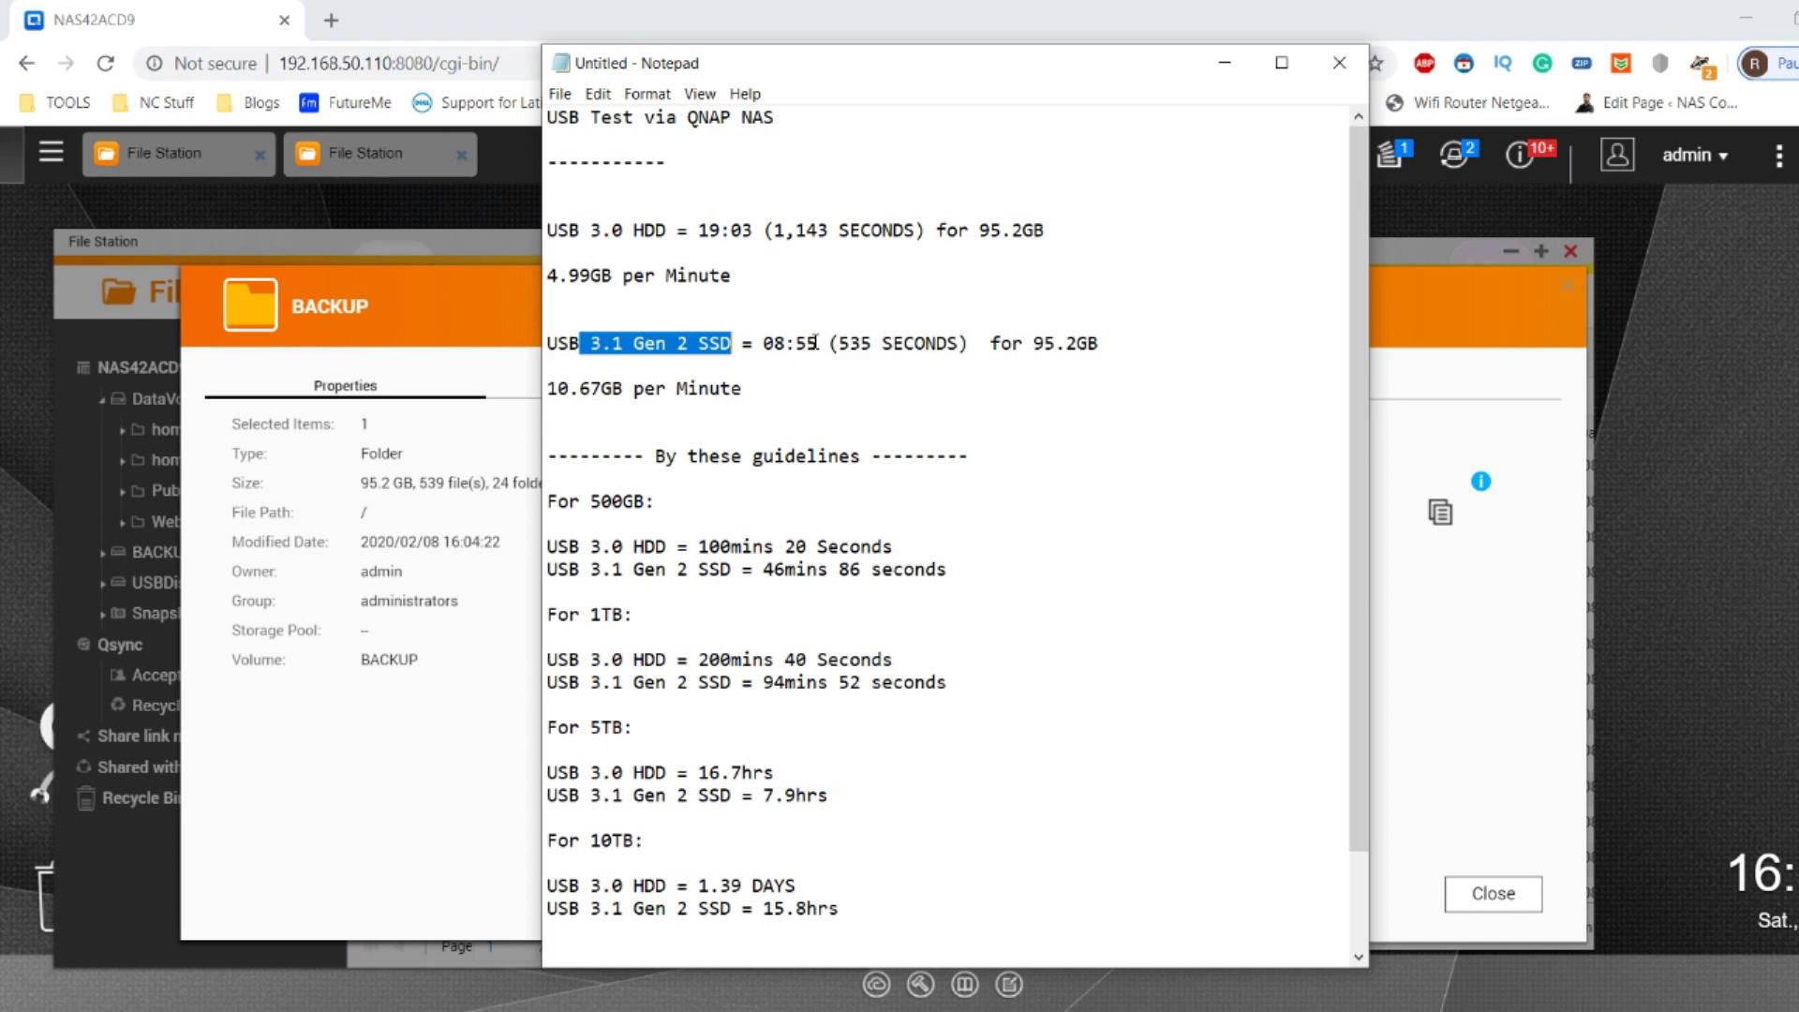
{"action": "left_click", "coordinate": [880, 297]}
{"action": "left_click_drag", "start_coordinate": [678, 569], "coordinate": [761, 576]}
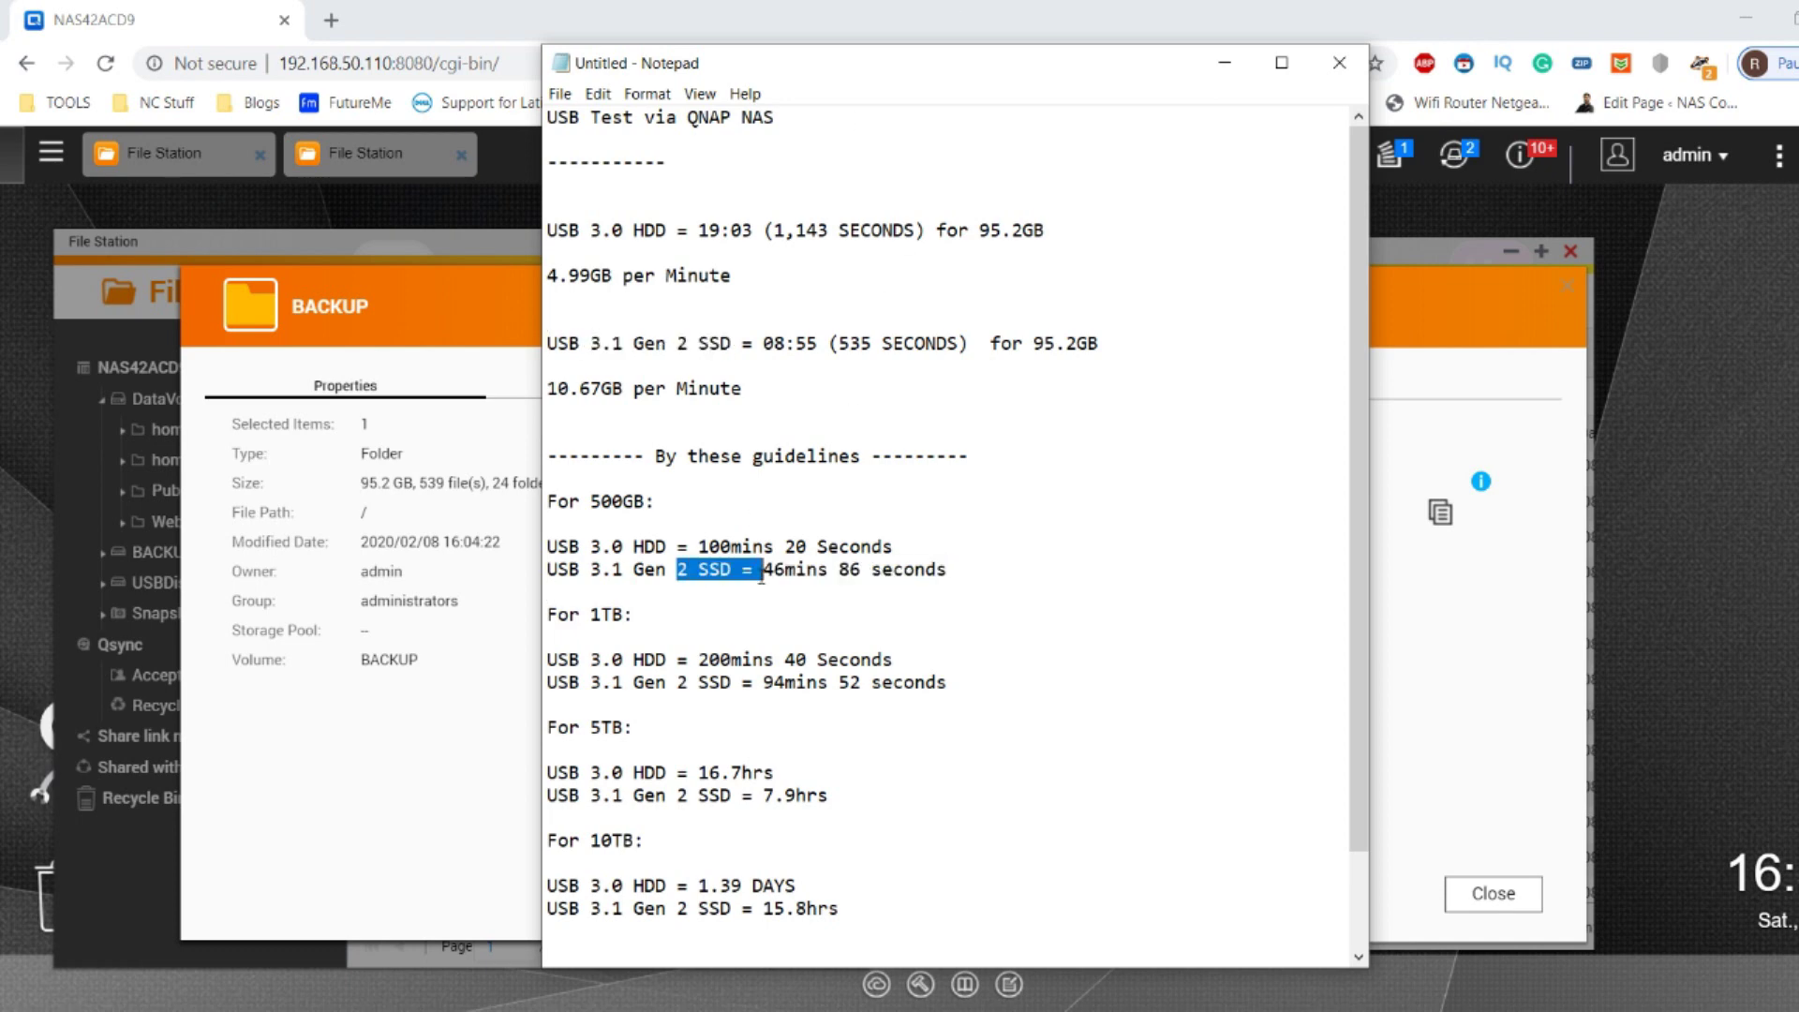